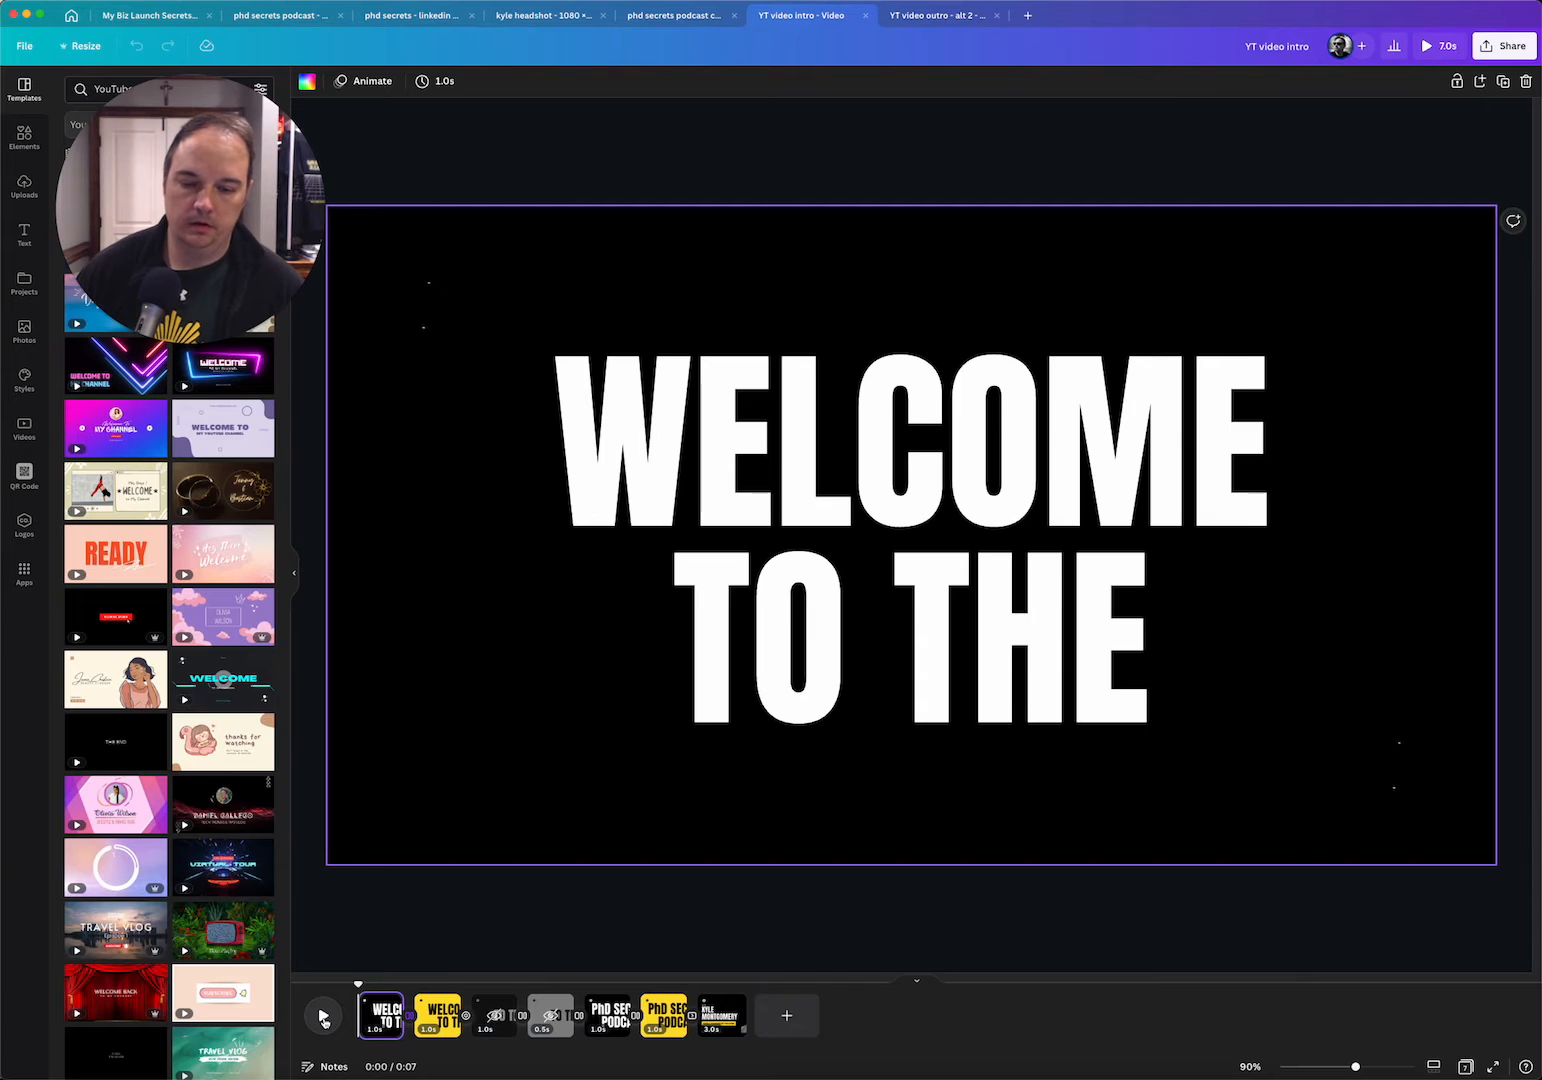
# Play the YT video intro design, then open its last page and inspect the headshot video clip
pyautogui.click(323, 1017)
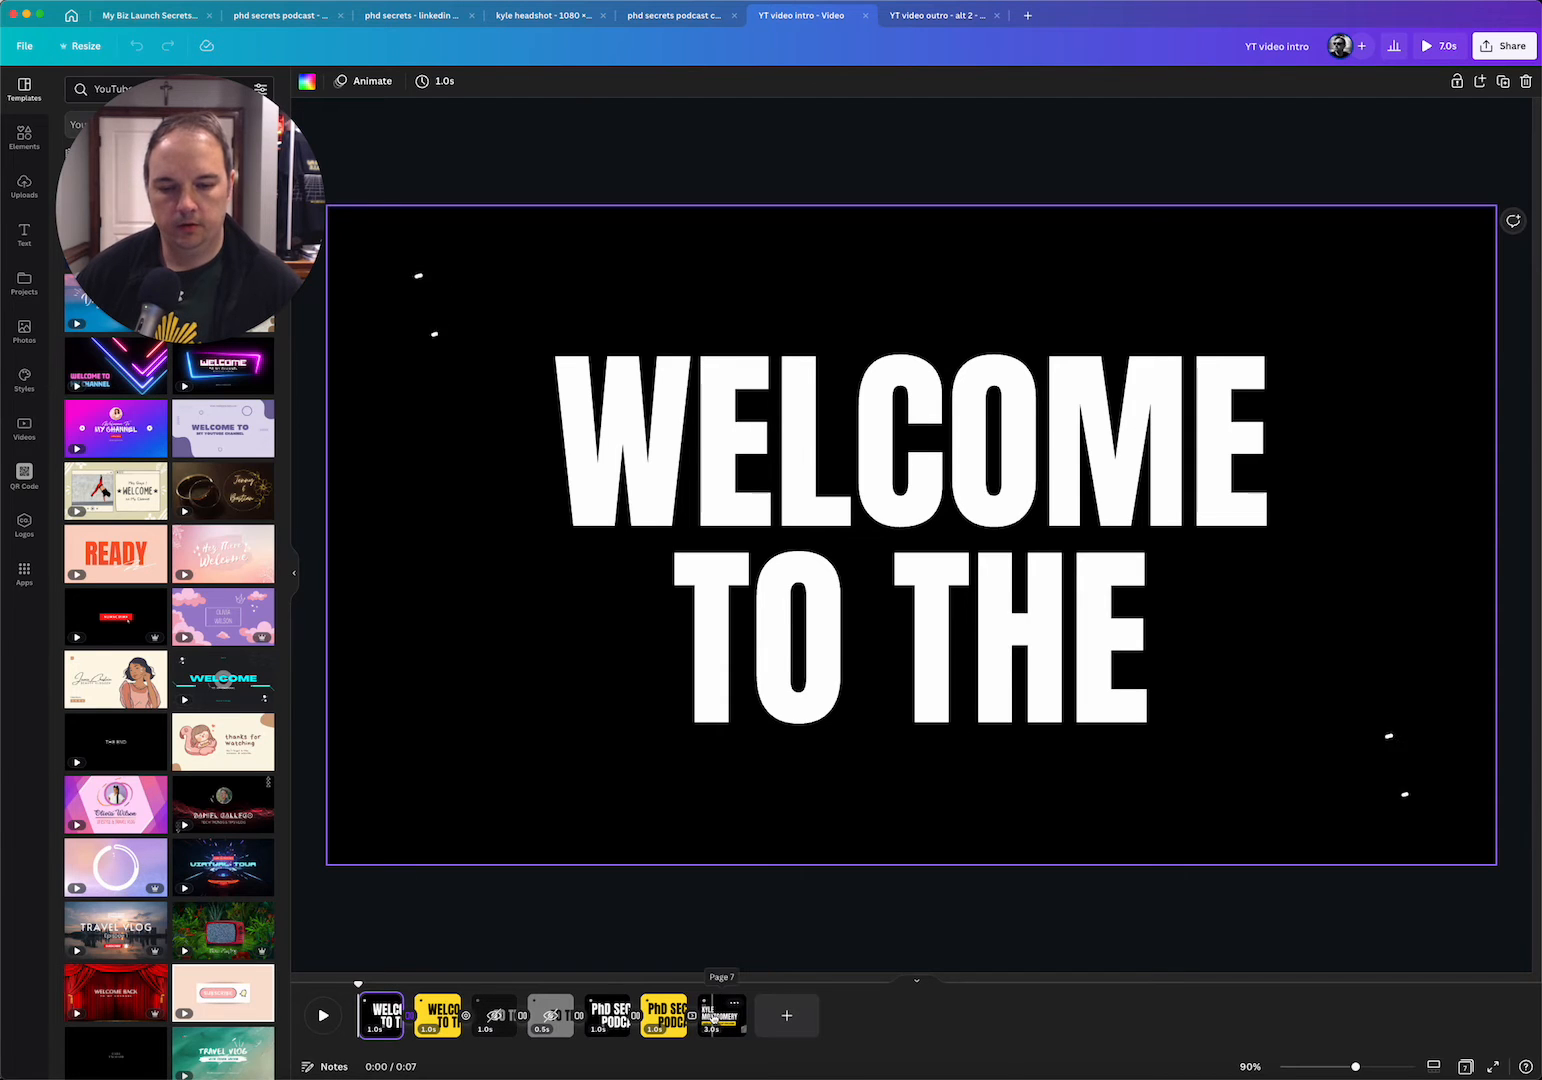
pyautogui.click(721, 1010)
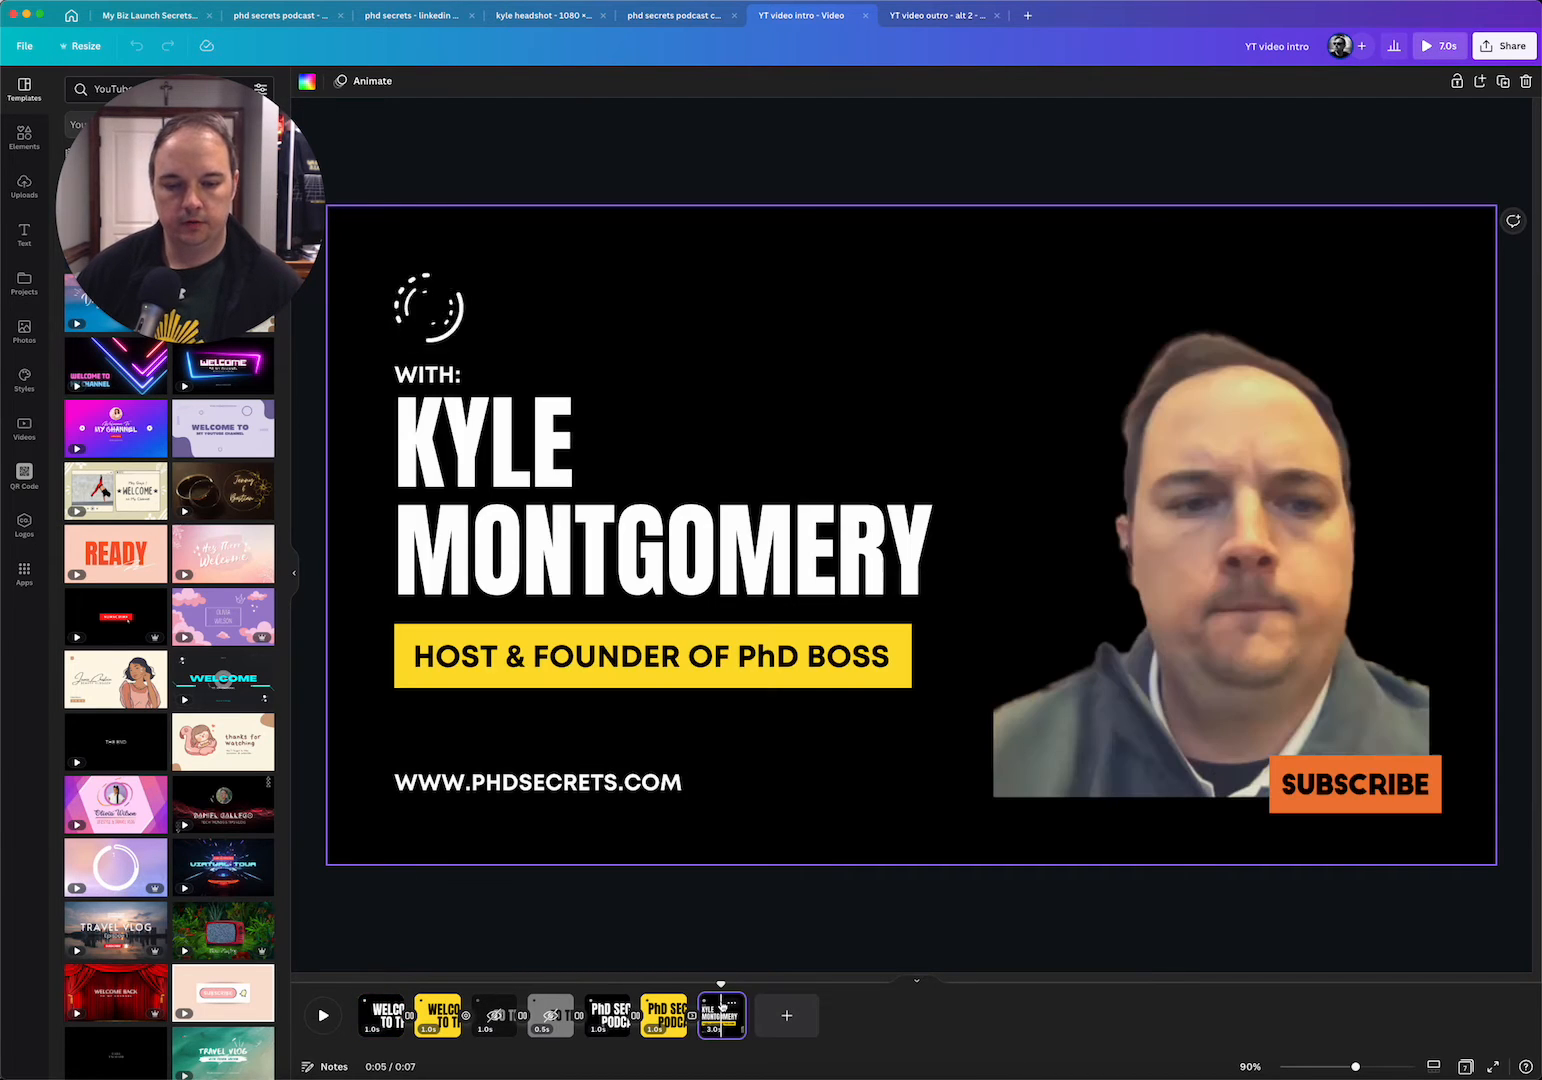
pyautogui.click(1228, 514)
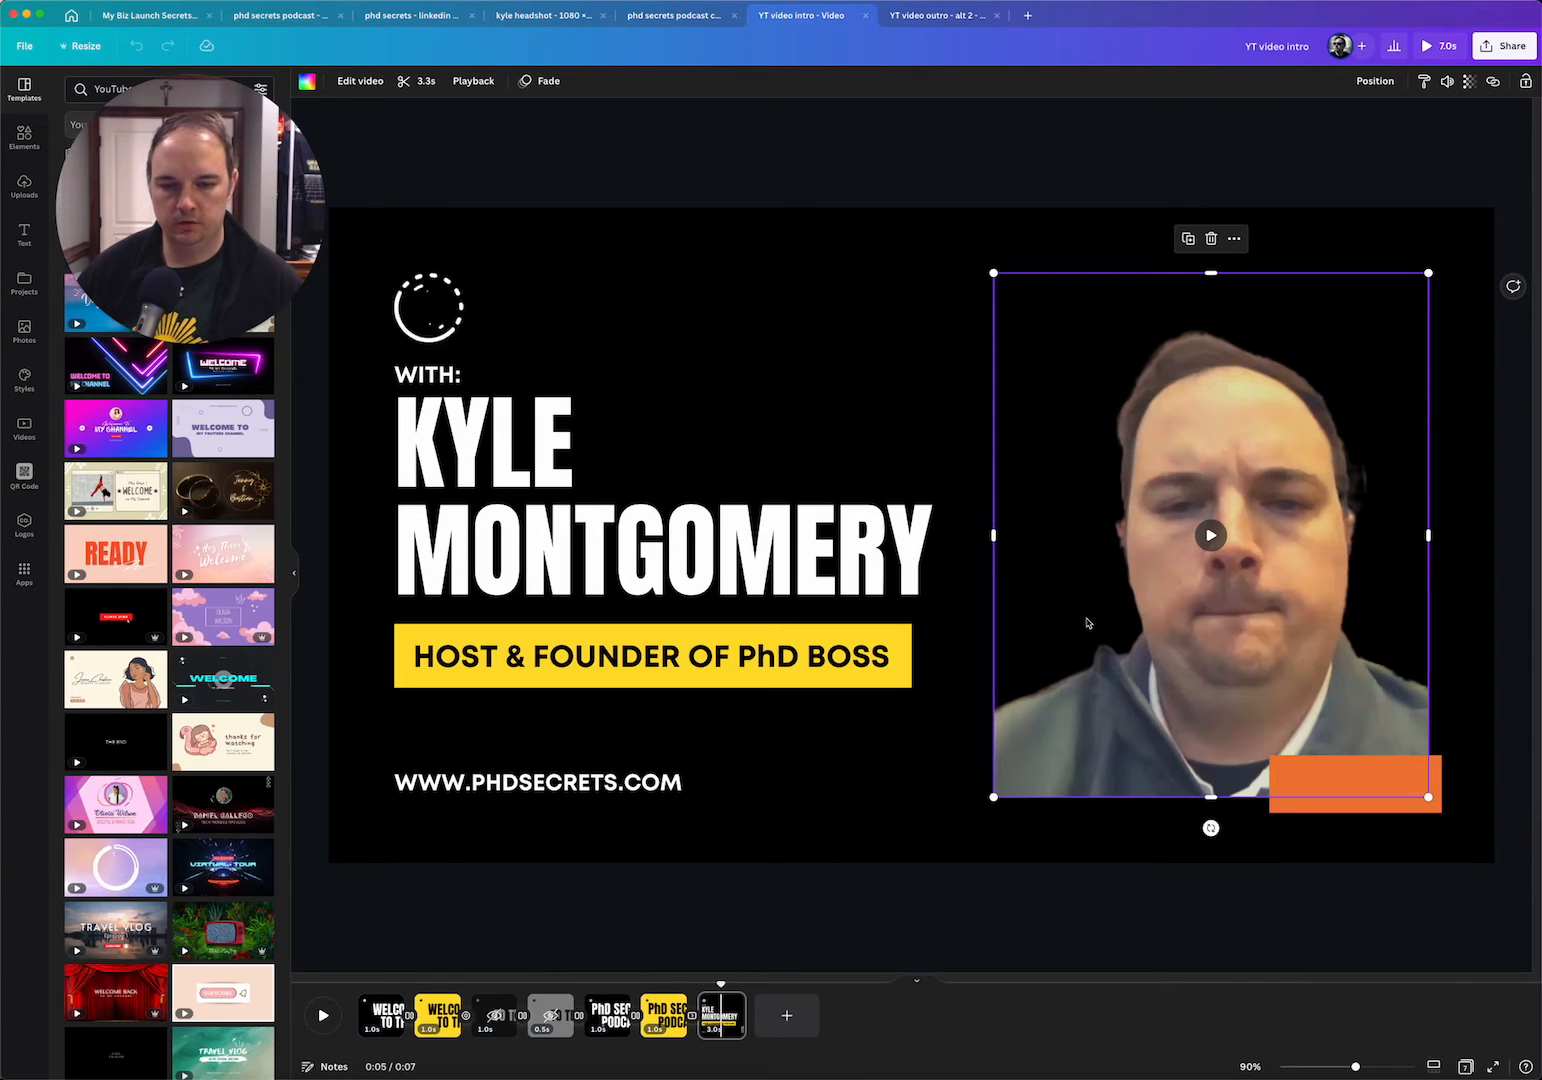
pyautogui.click(1352, 915)
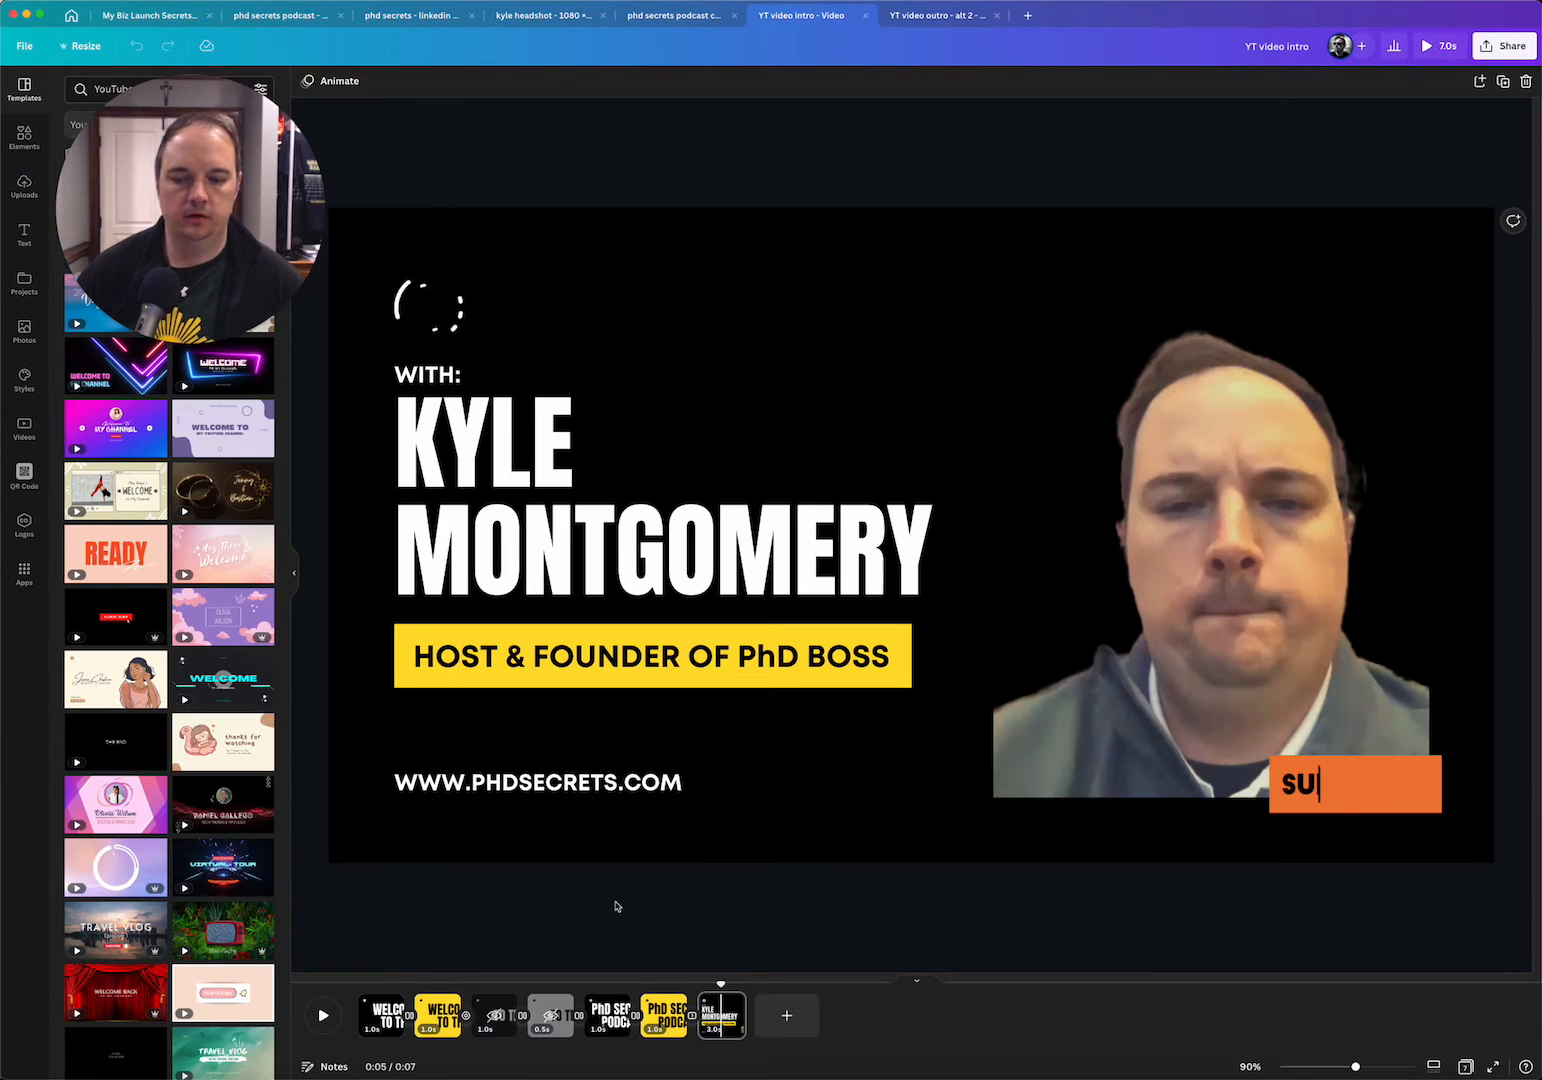
# Switch to the YT video outro - alt 2 design and play it through
pyautogui.click(940, 16)
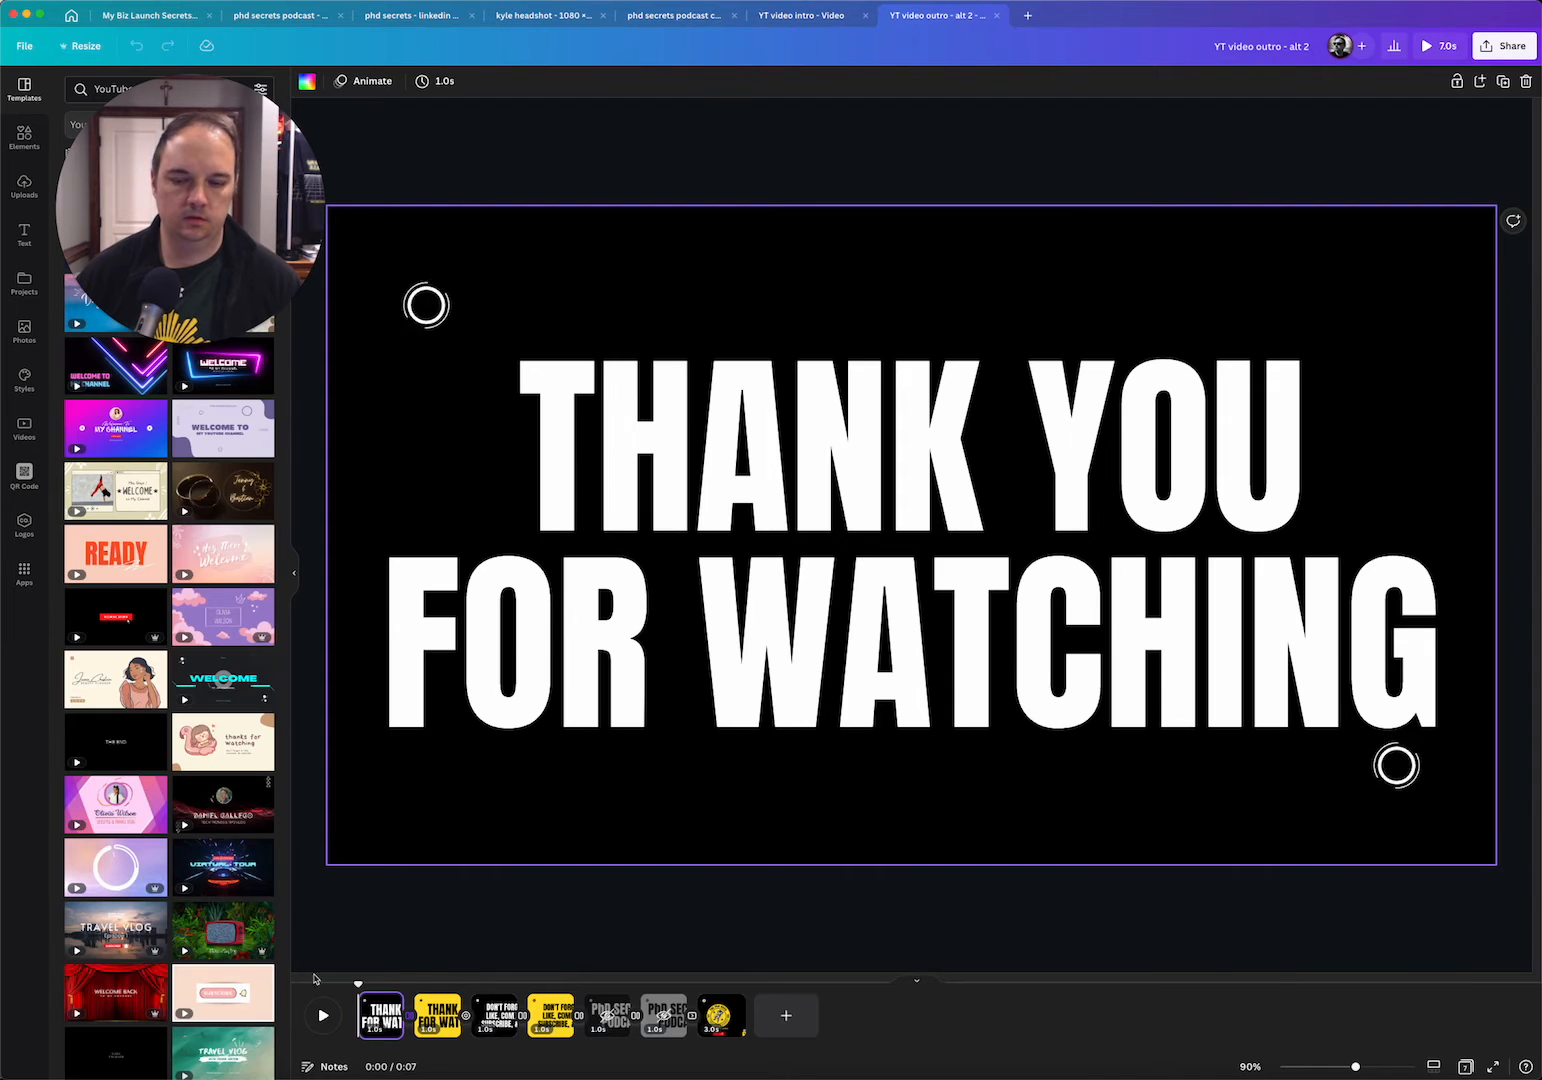
pyautogui.click(325, 1016)
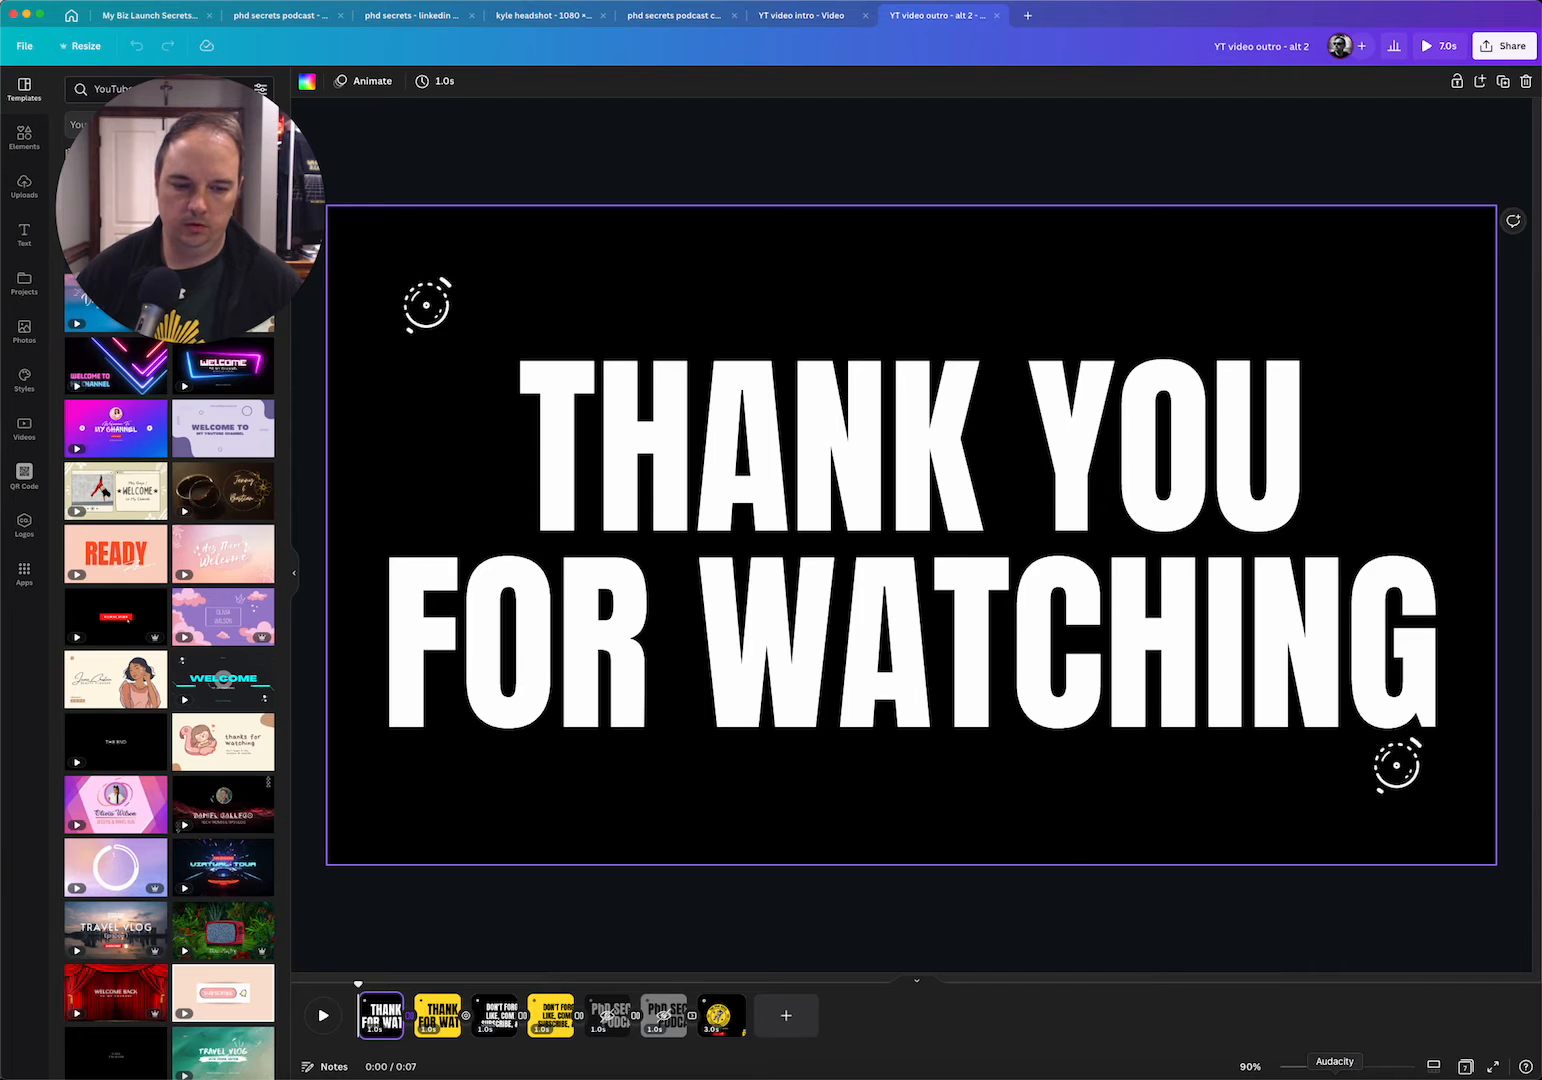
# Switch to Audacity and play the phd_secrets_youtube_intro audio from near its start
pyautogui.click(1335, 1074)
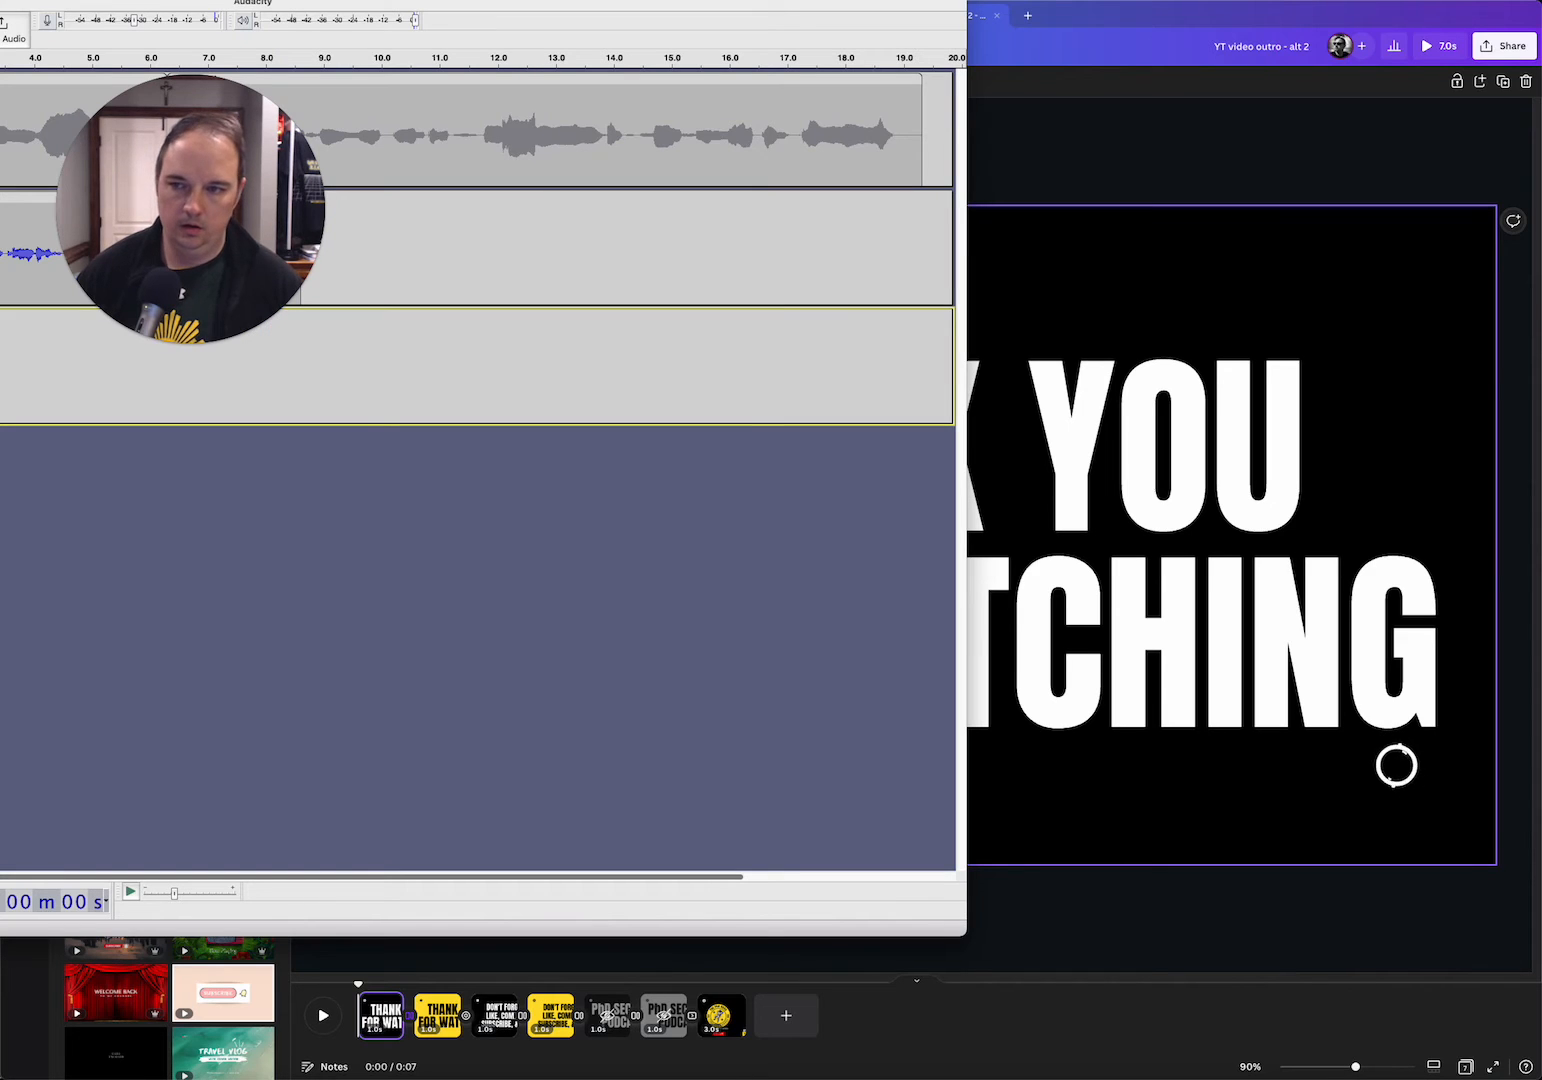
pyautogui.moveTo(0, 10); pyautogui.dragTo(490, 100)
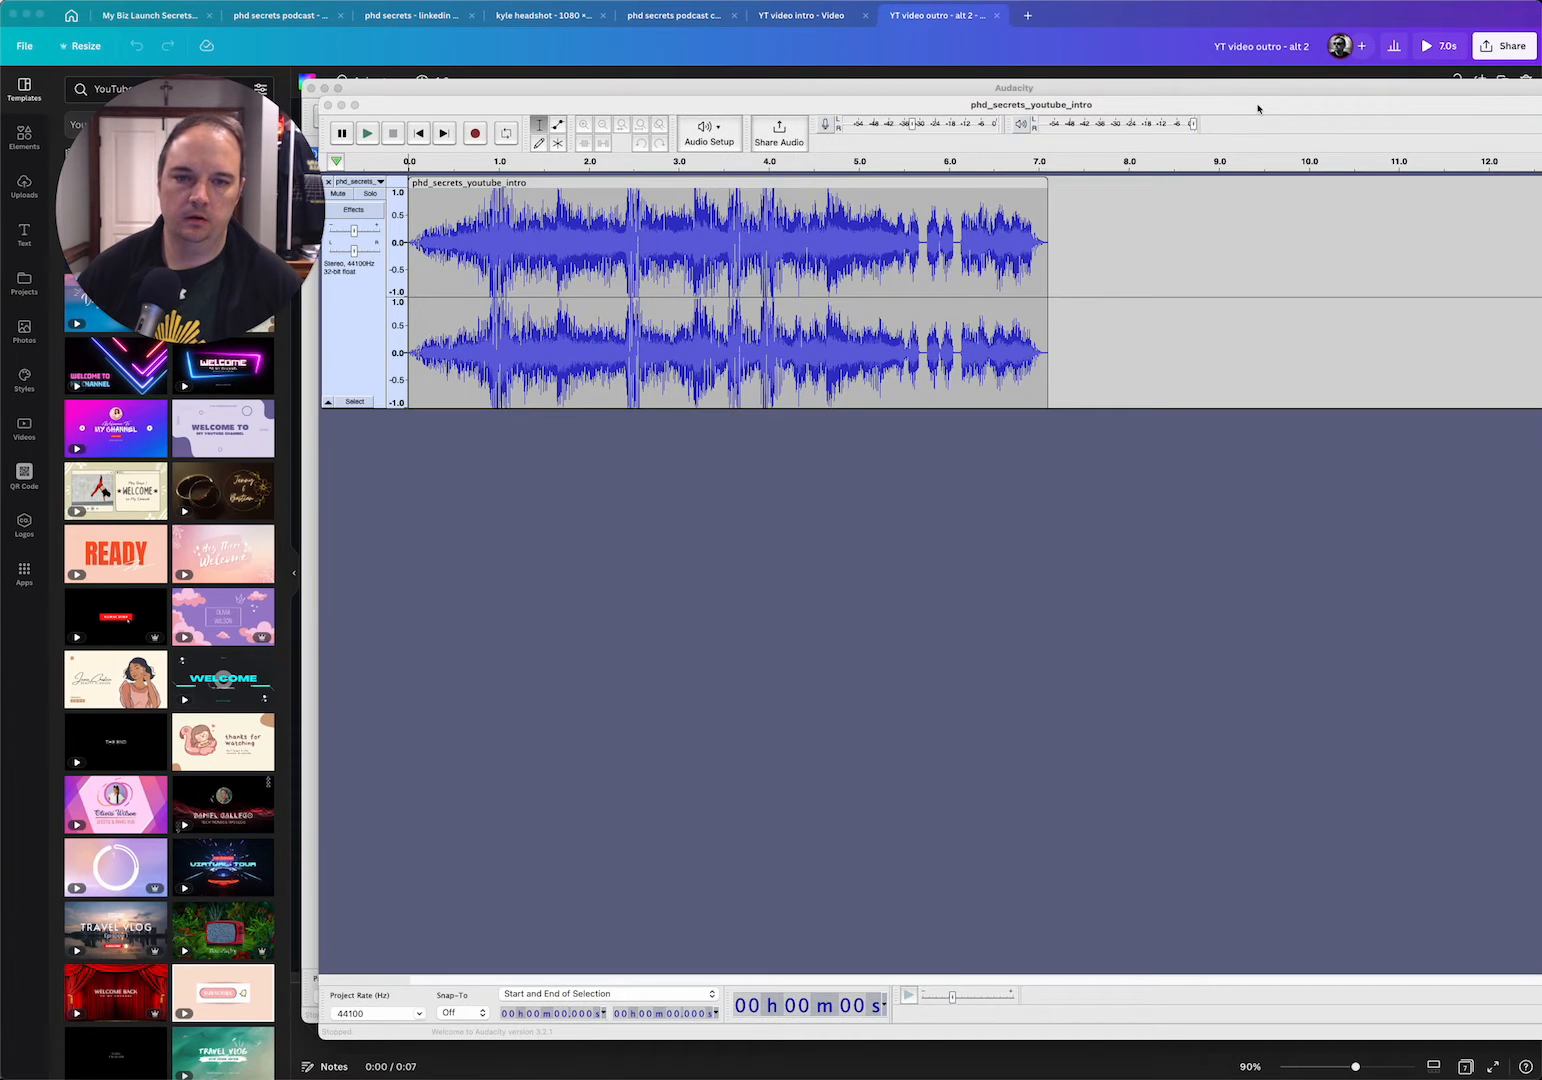
pyautogui.moveTo(1258, 108); pyautogui.dragTo(1225, 95)
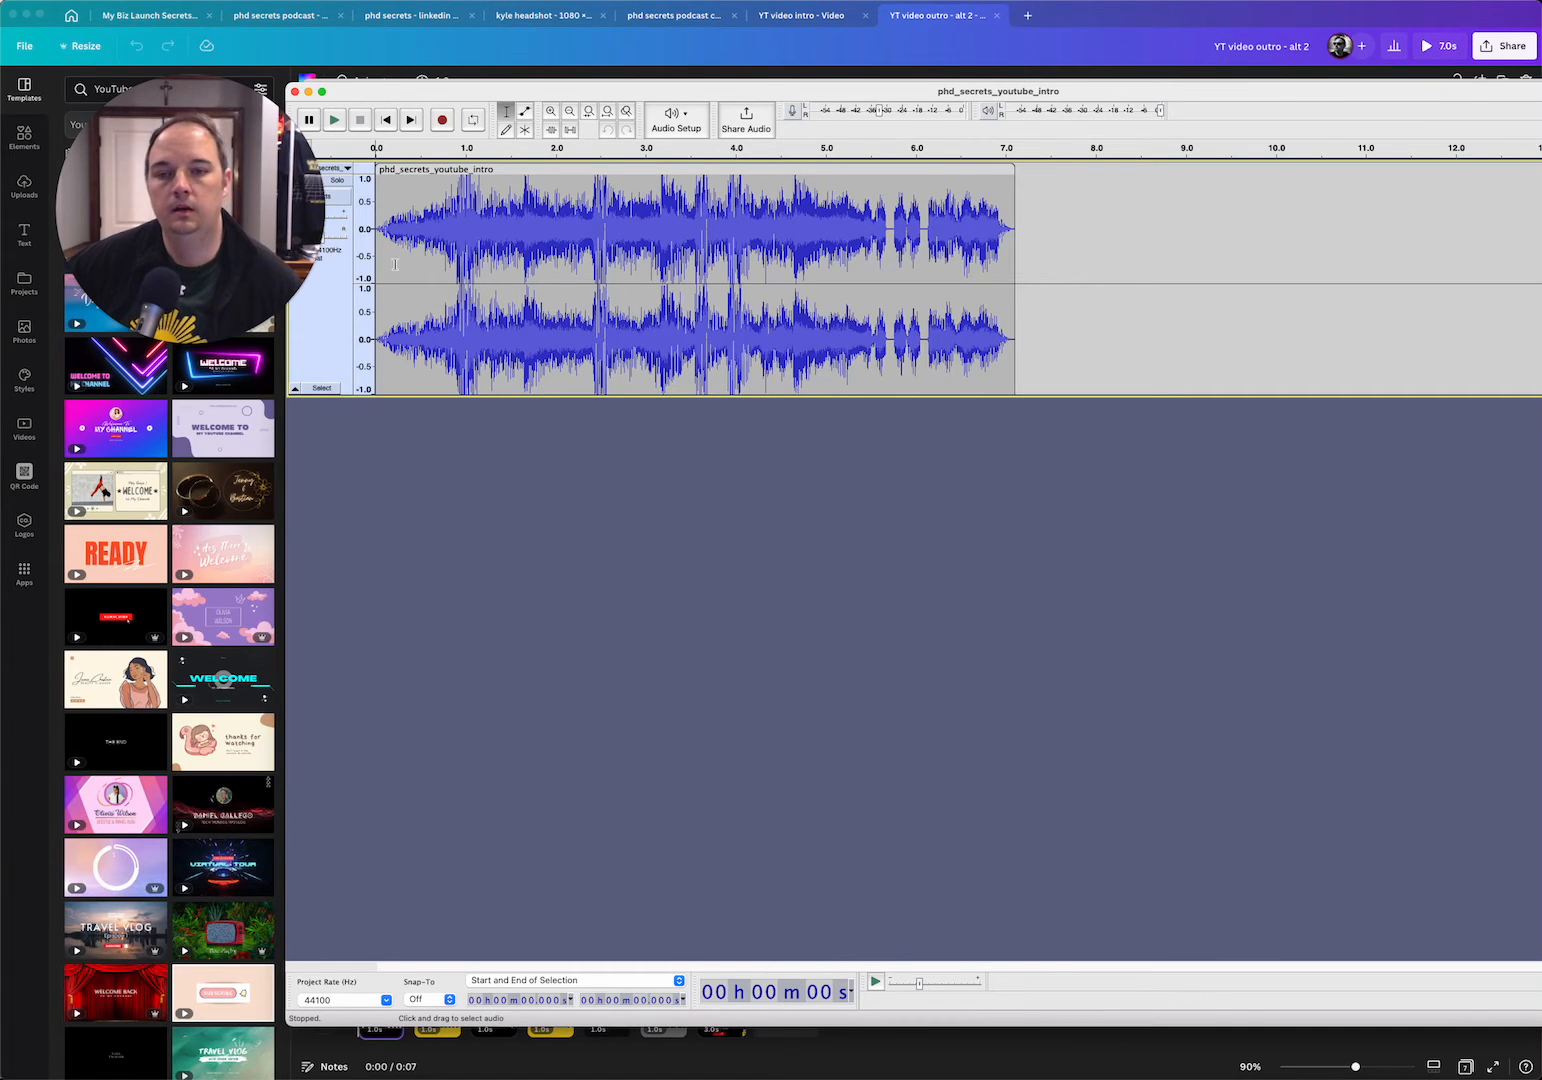
pyautogui.click(407, 226)
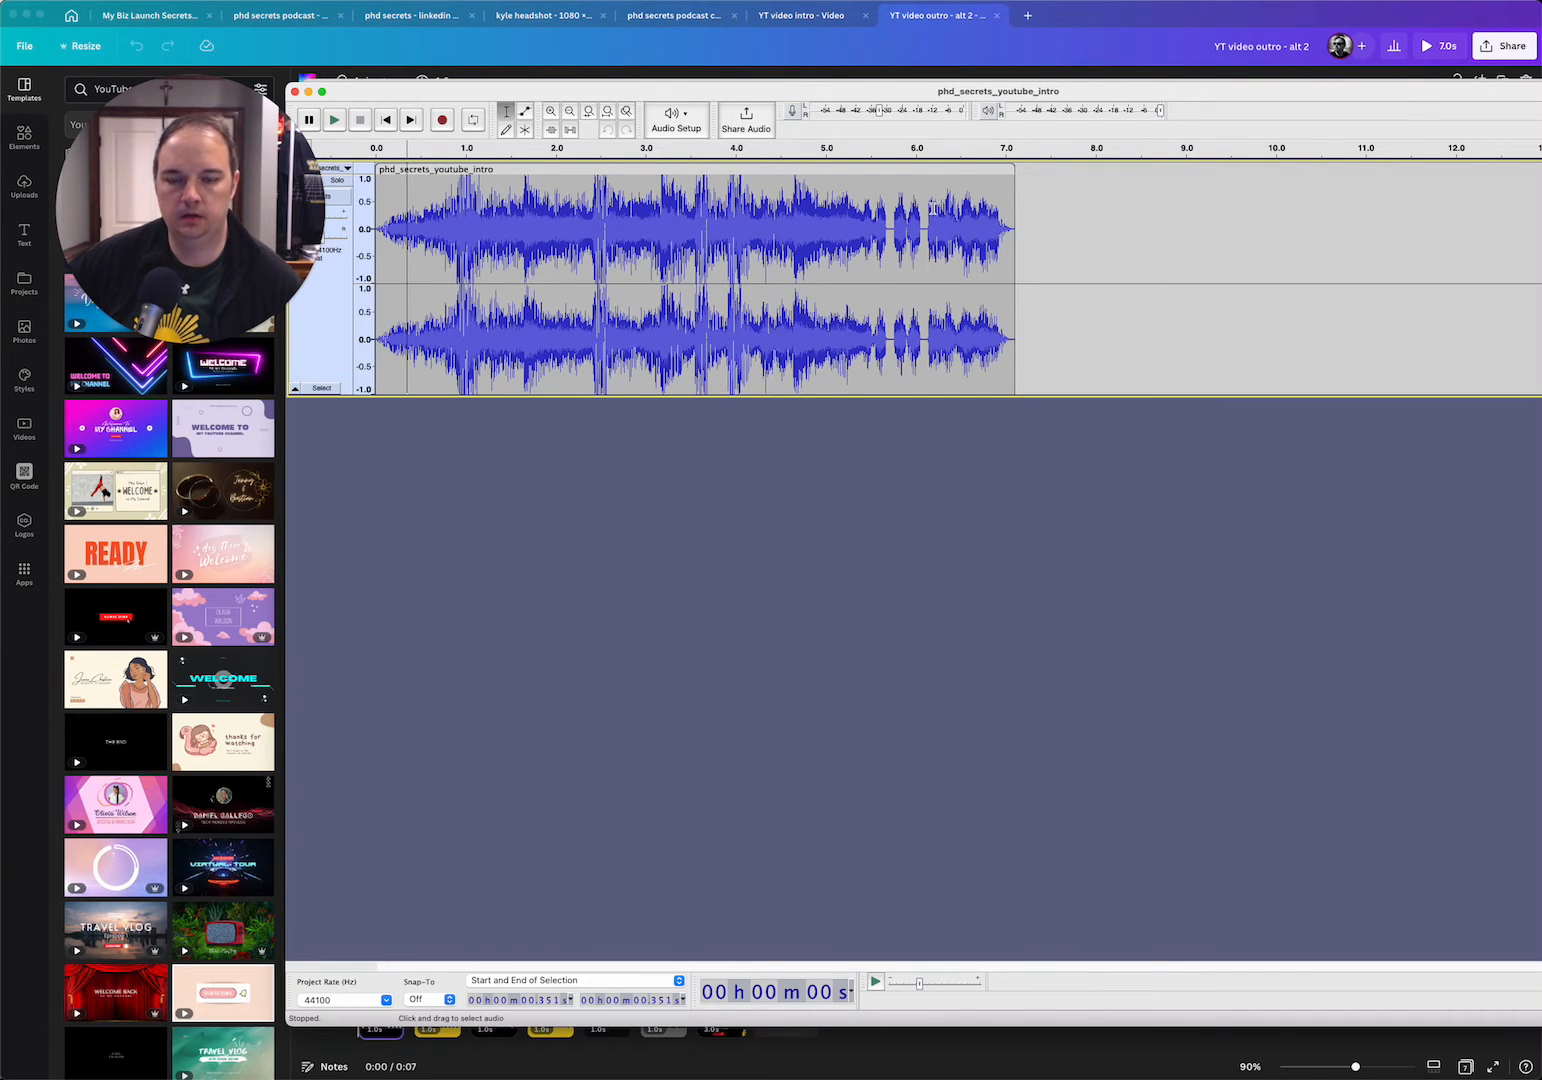
pyautogui.press('space')
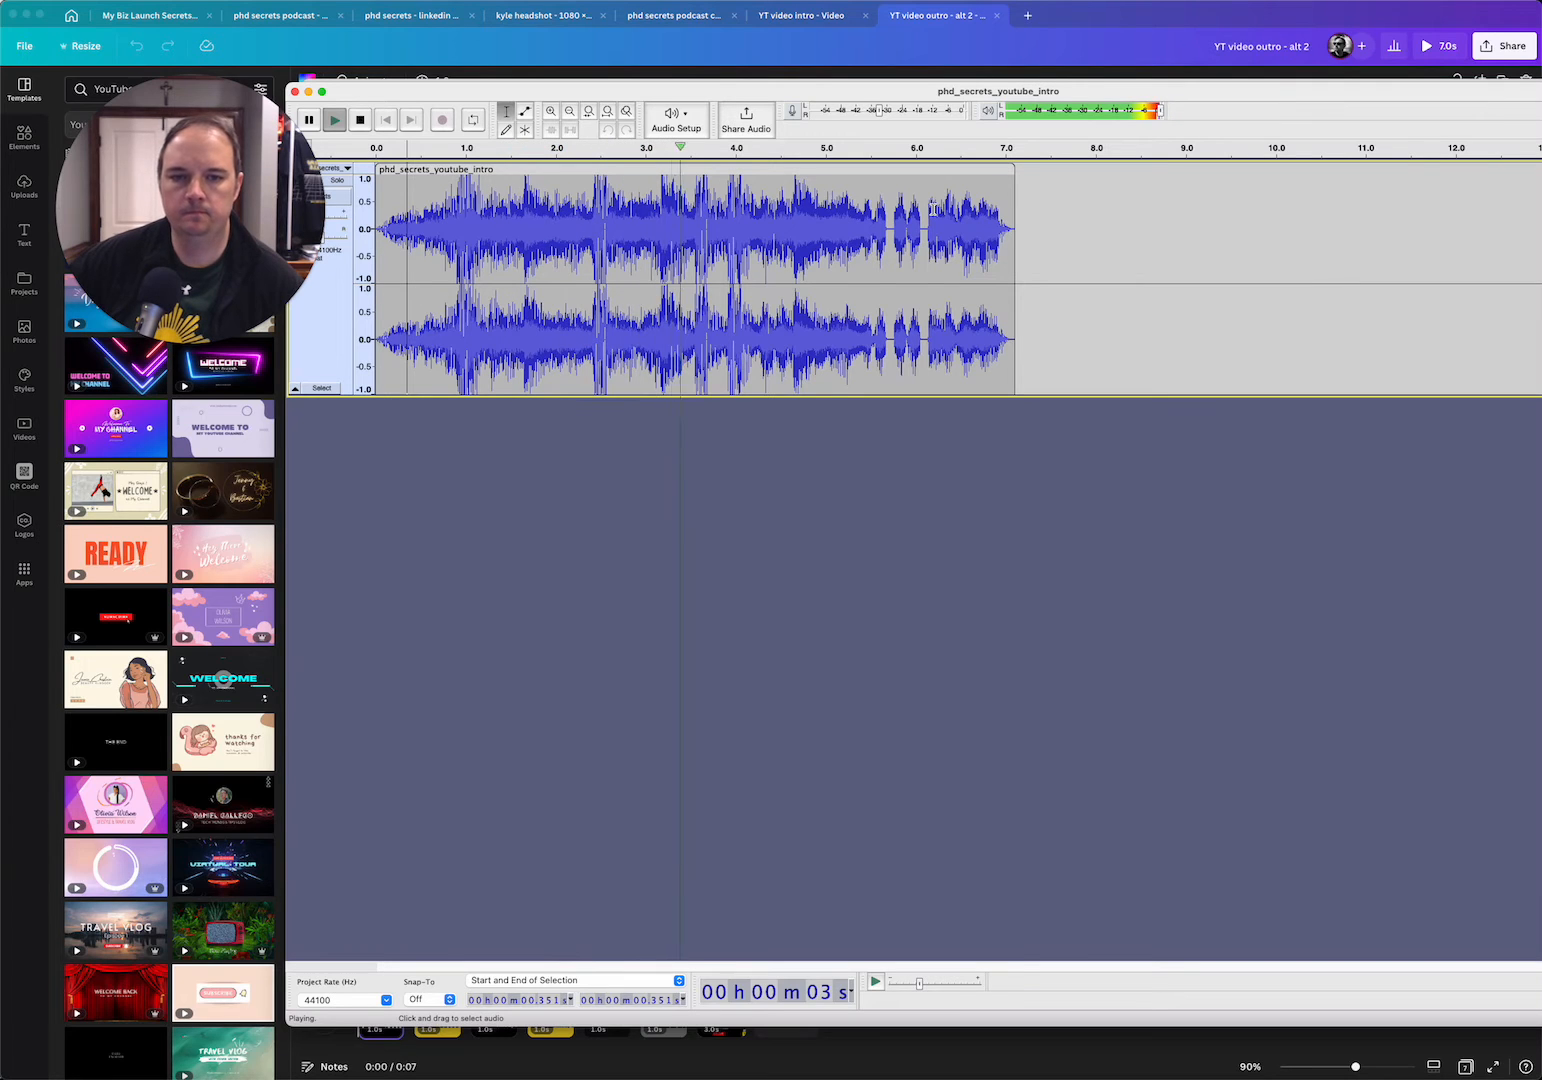
pyautogui.press('space')
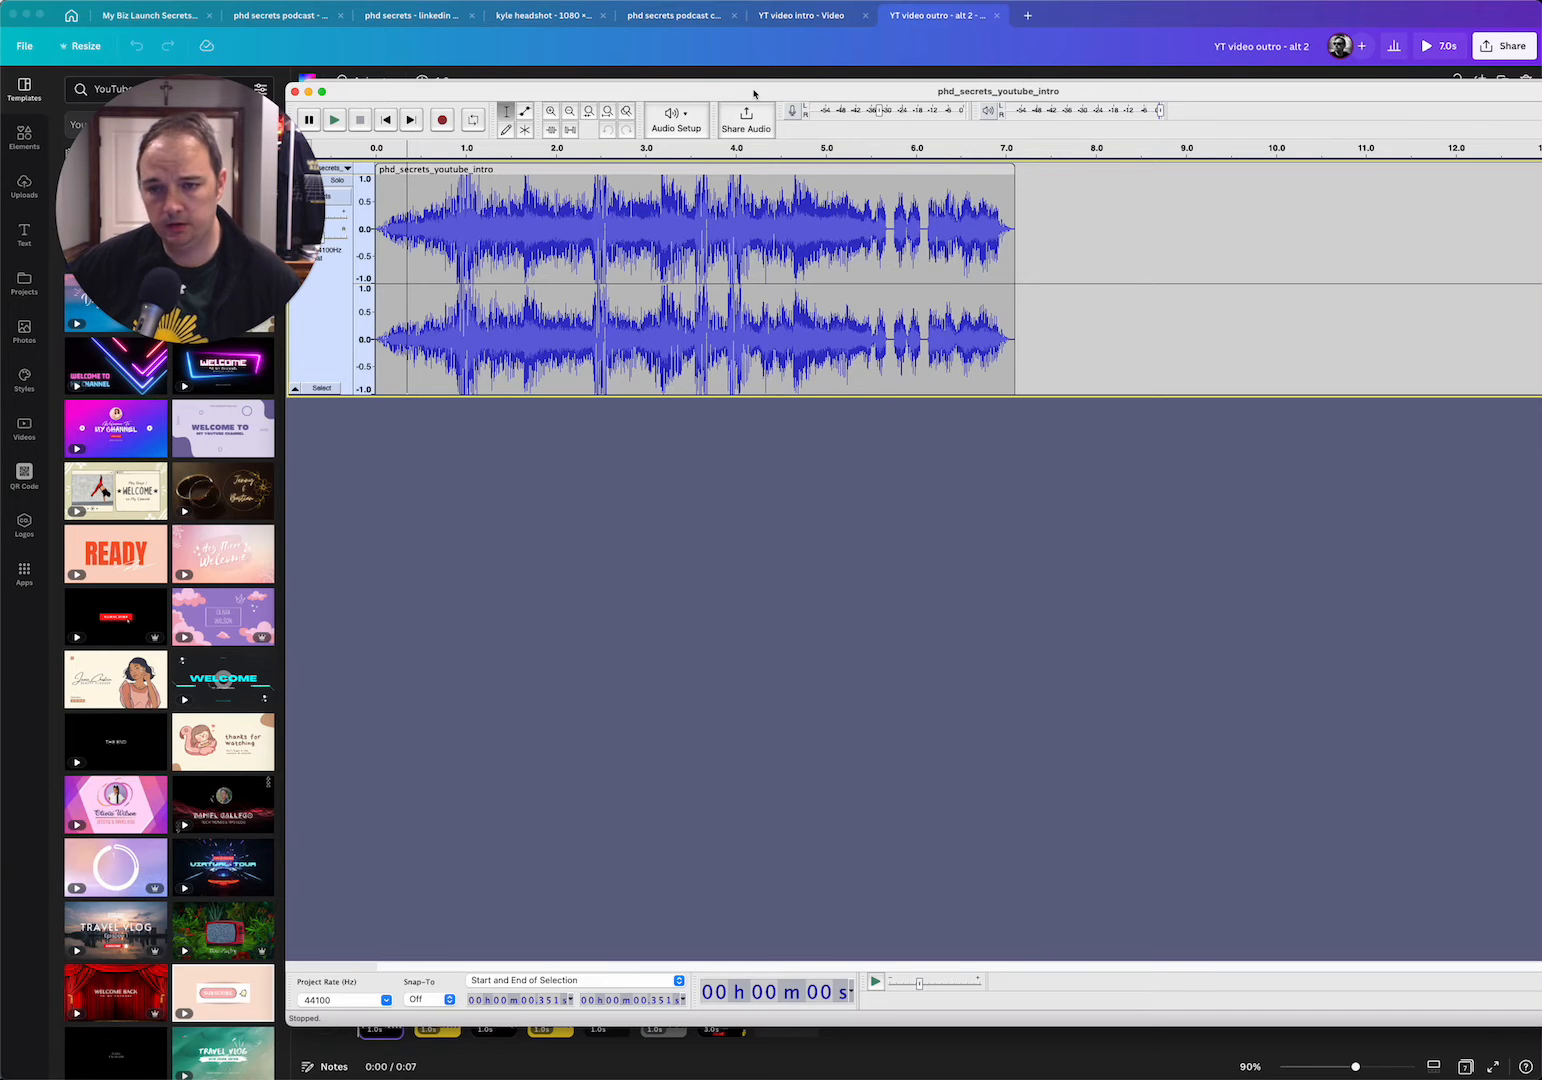
pyautogui.moveTo(754, 94); pyautogui.dragTo(557, 43)
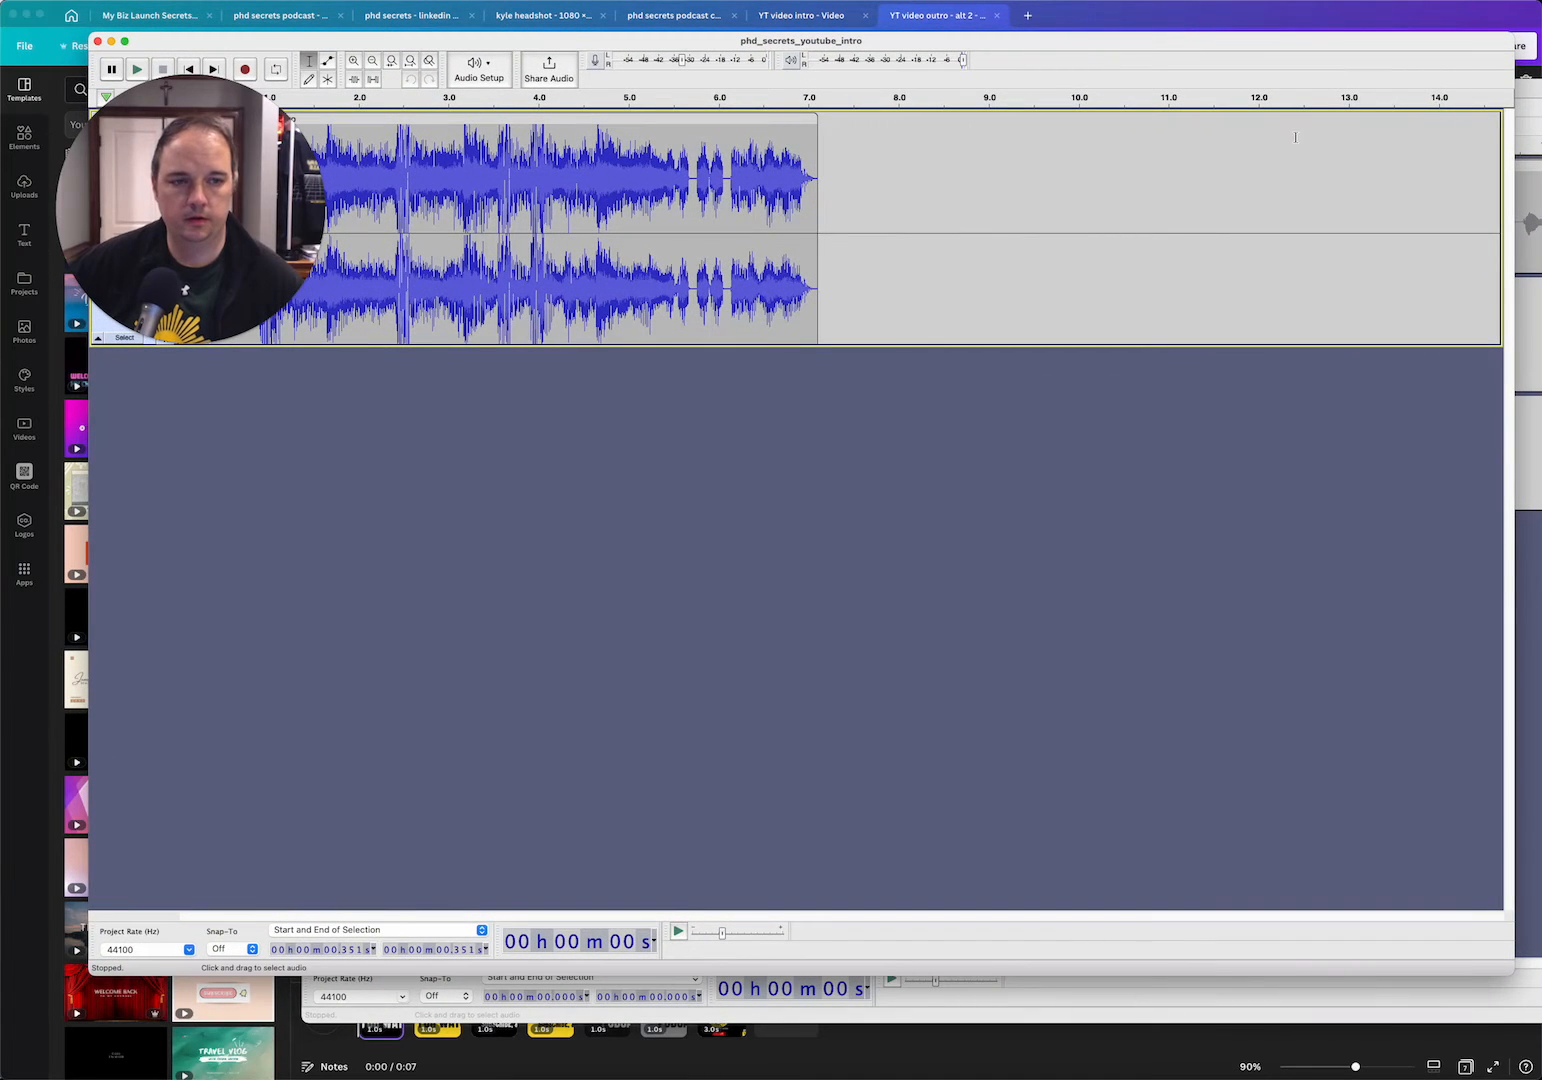
# Switch to DaVinci Resolve, open the PhD Secrets - Video Podcast Intro project and scrub through its timeline
pyautogui.click(1283, 1078)
pyautogui.hscroll(6, 1100, 733)
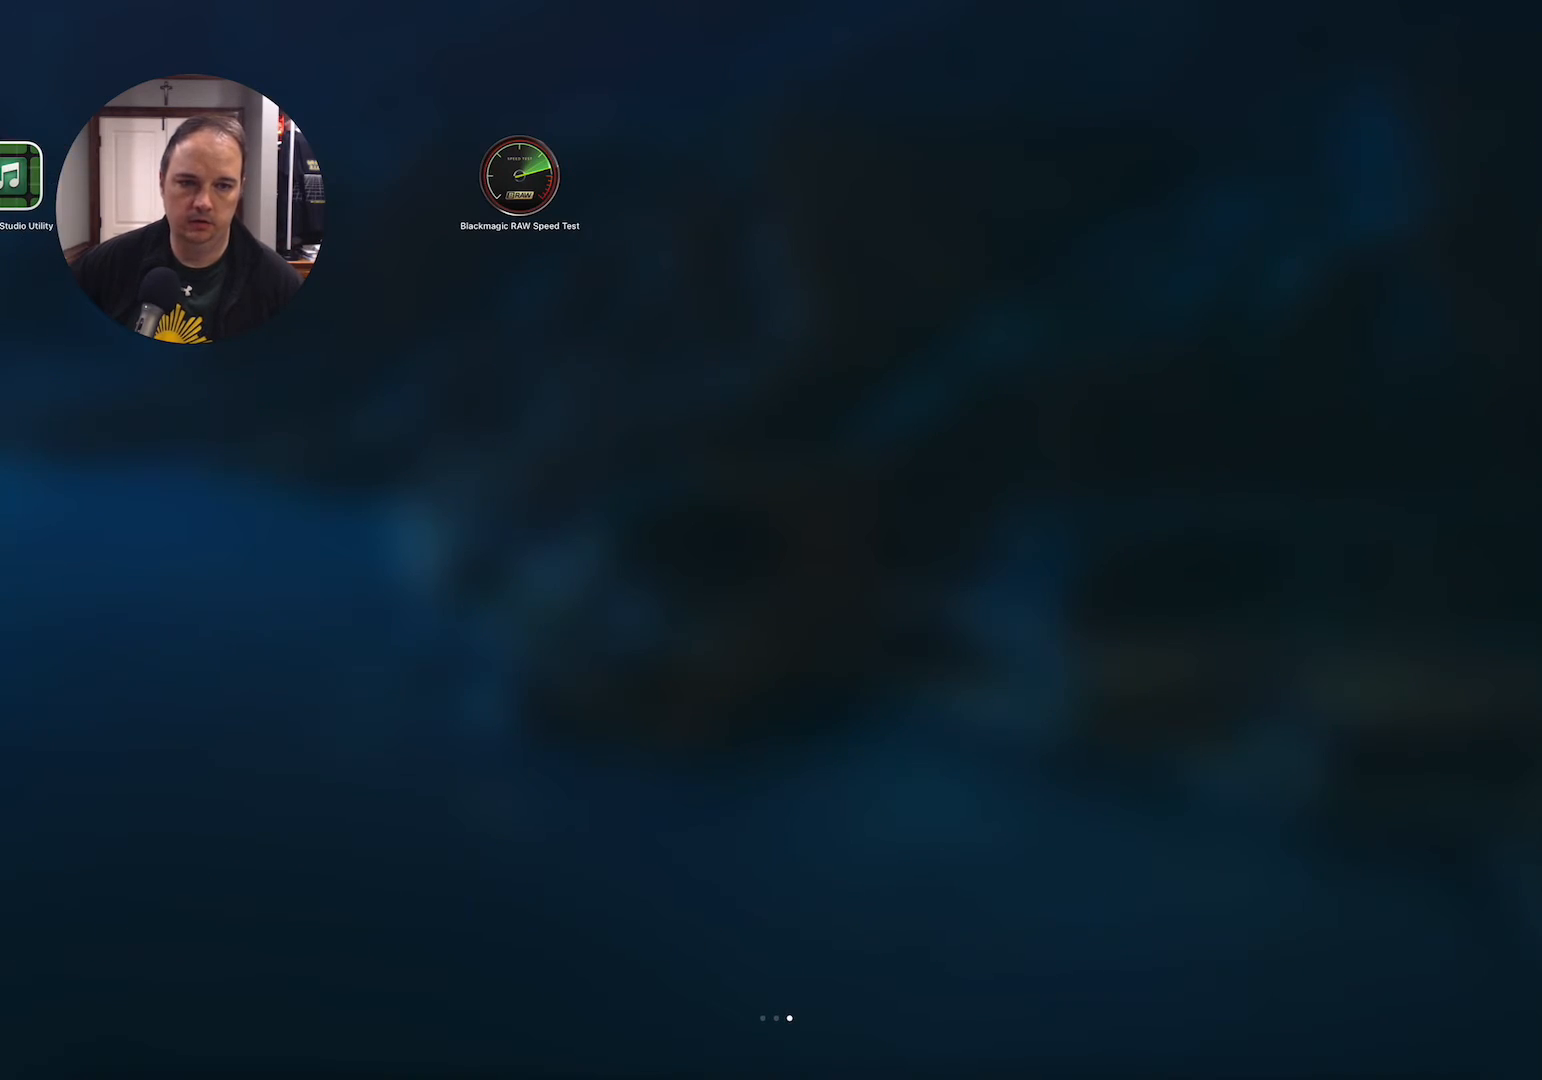
pyautogui.press('Escape')
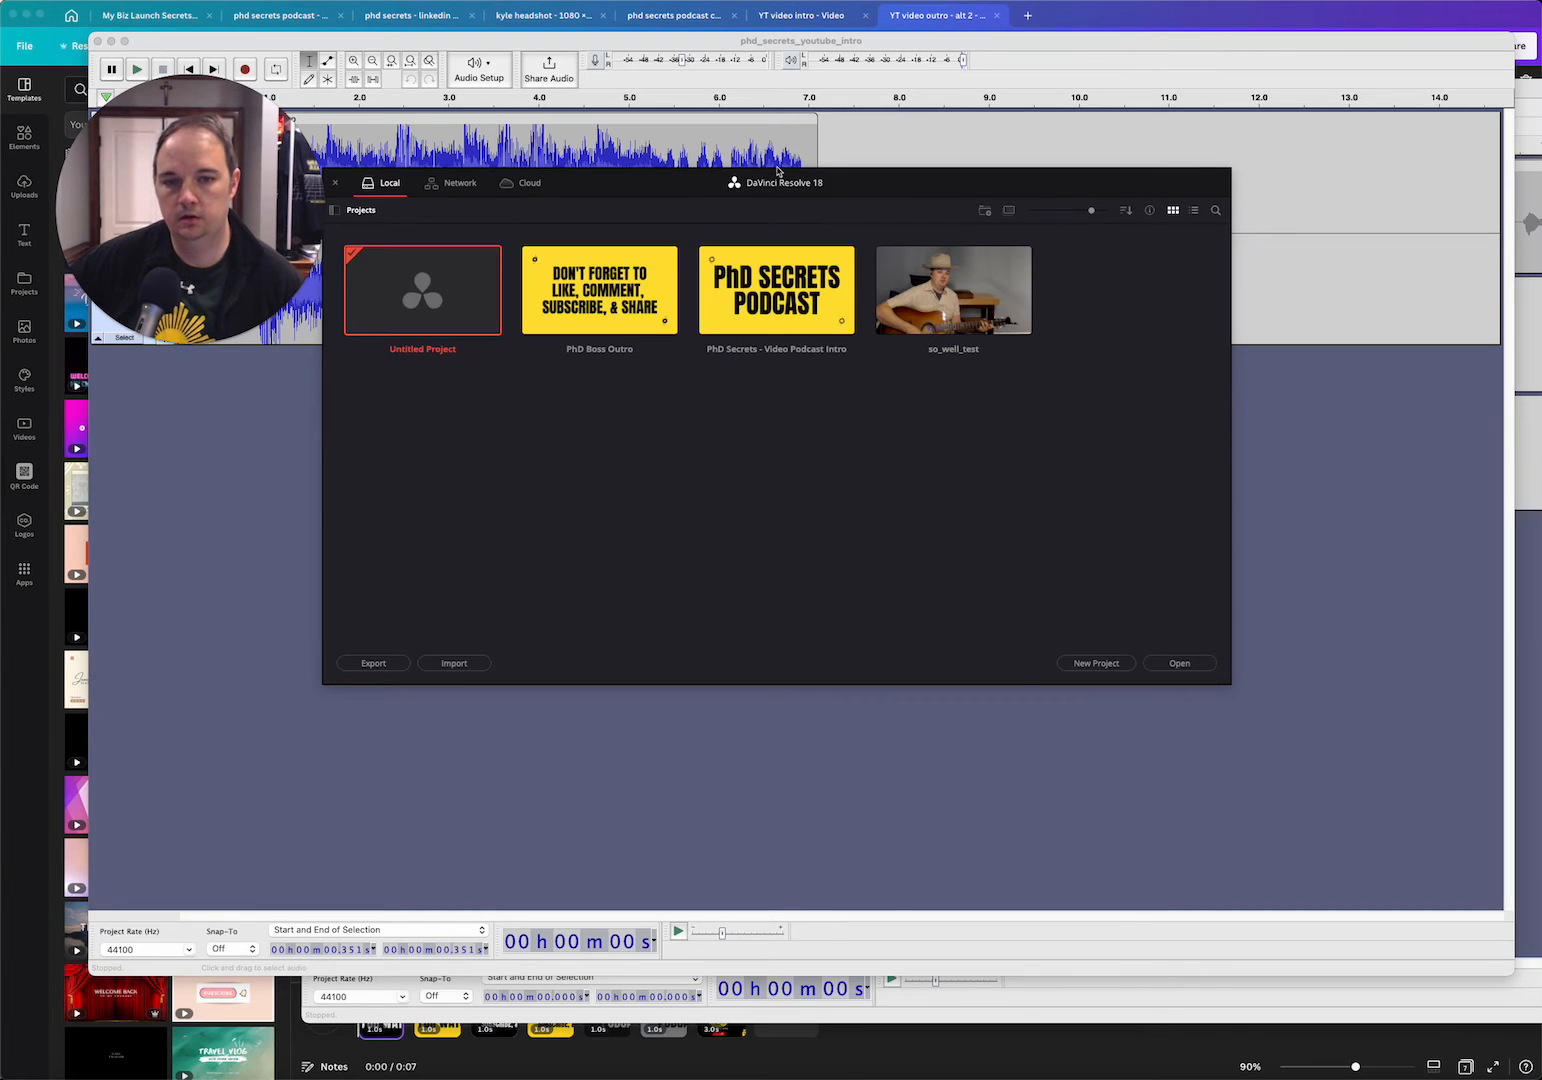
pyautogui.moveTo(674, 191); pyautogui.dragTo(679, 159)
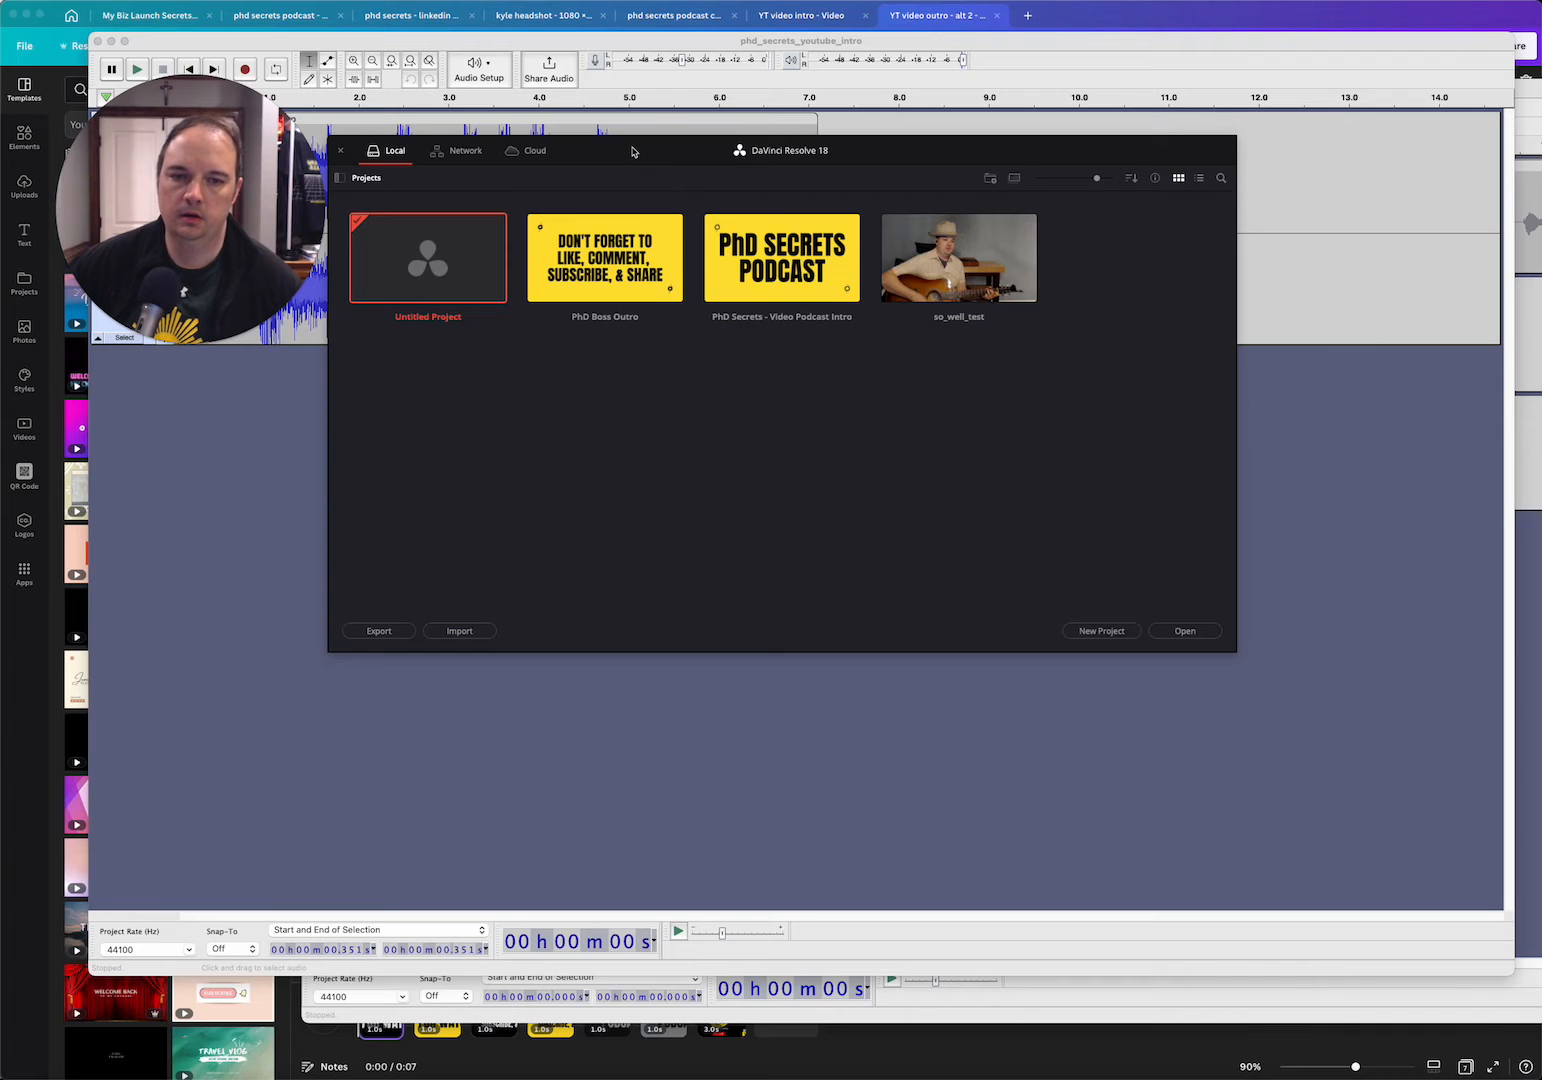
pyautogui.click(783, 277)
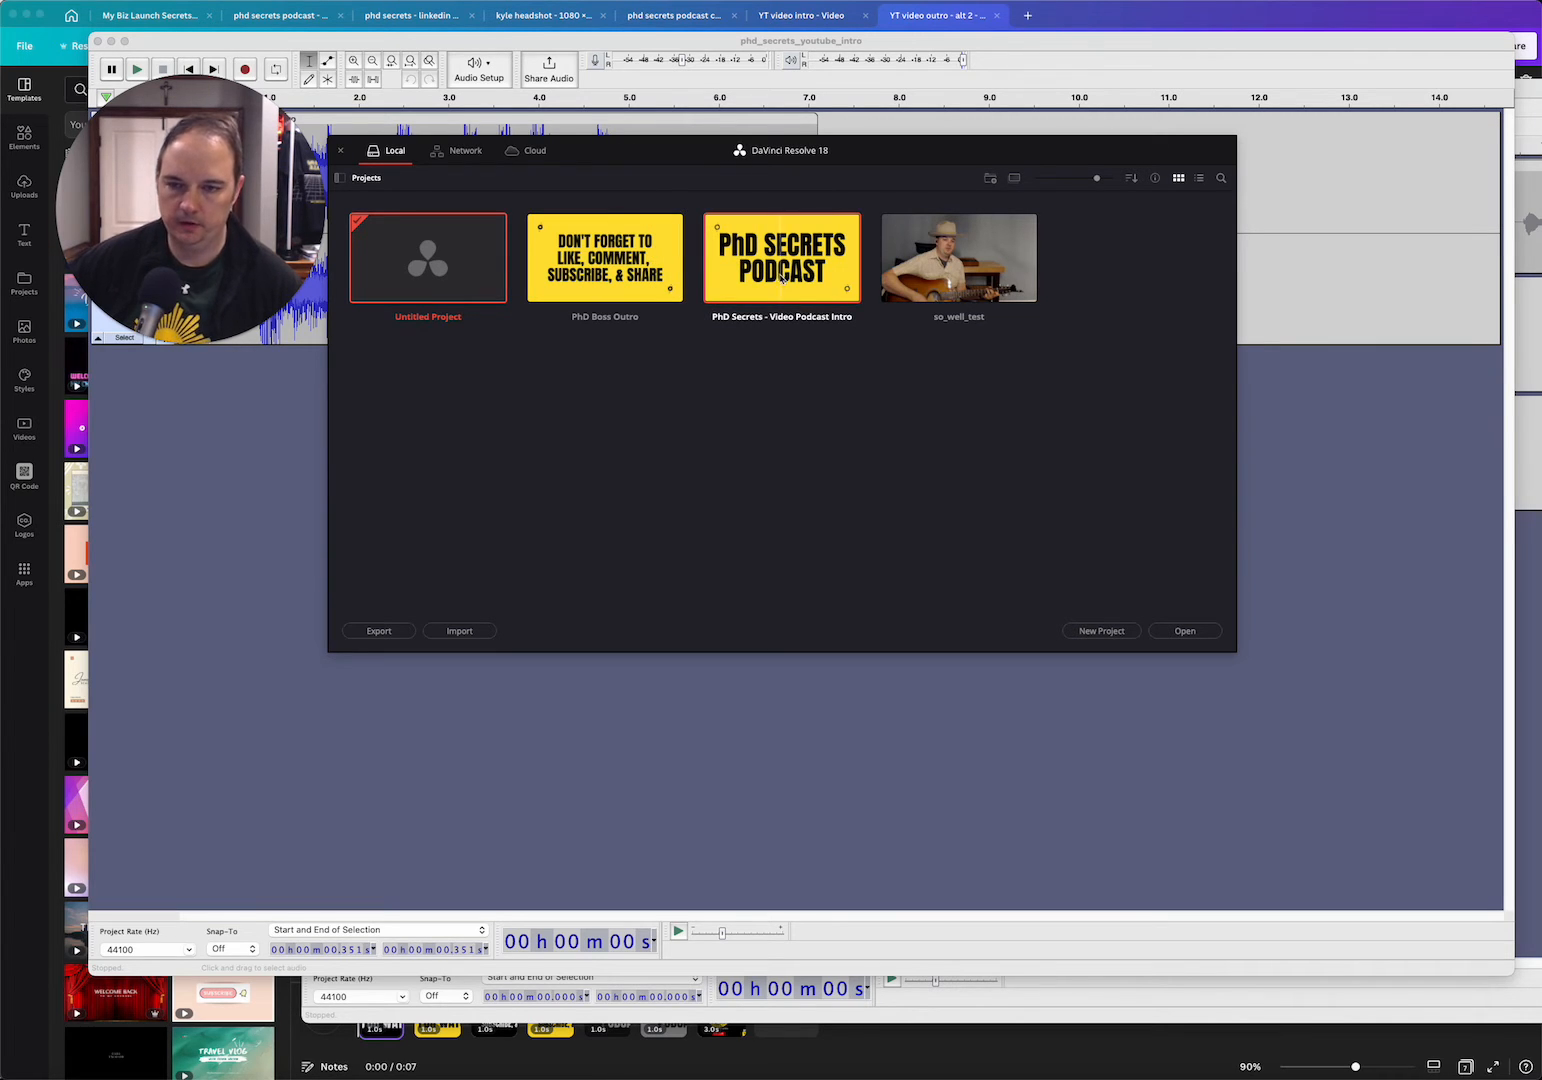
pyautogui.doubleClick(780, 280)
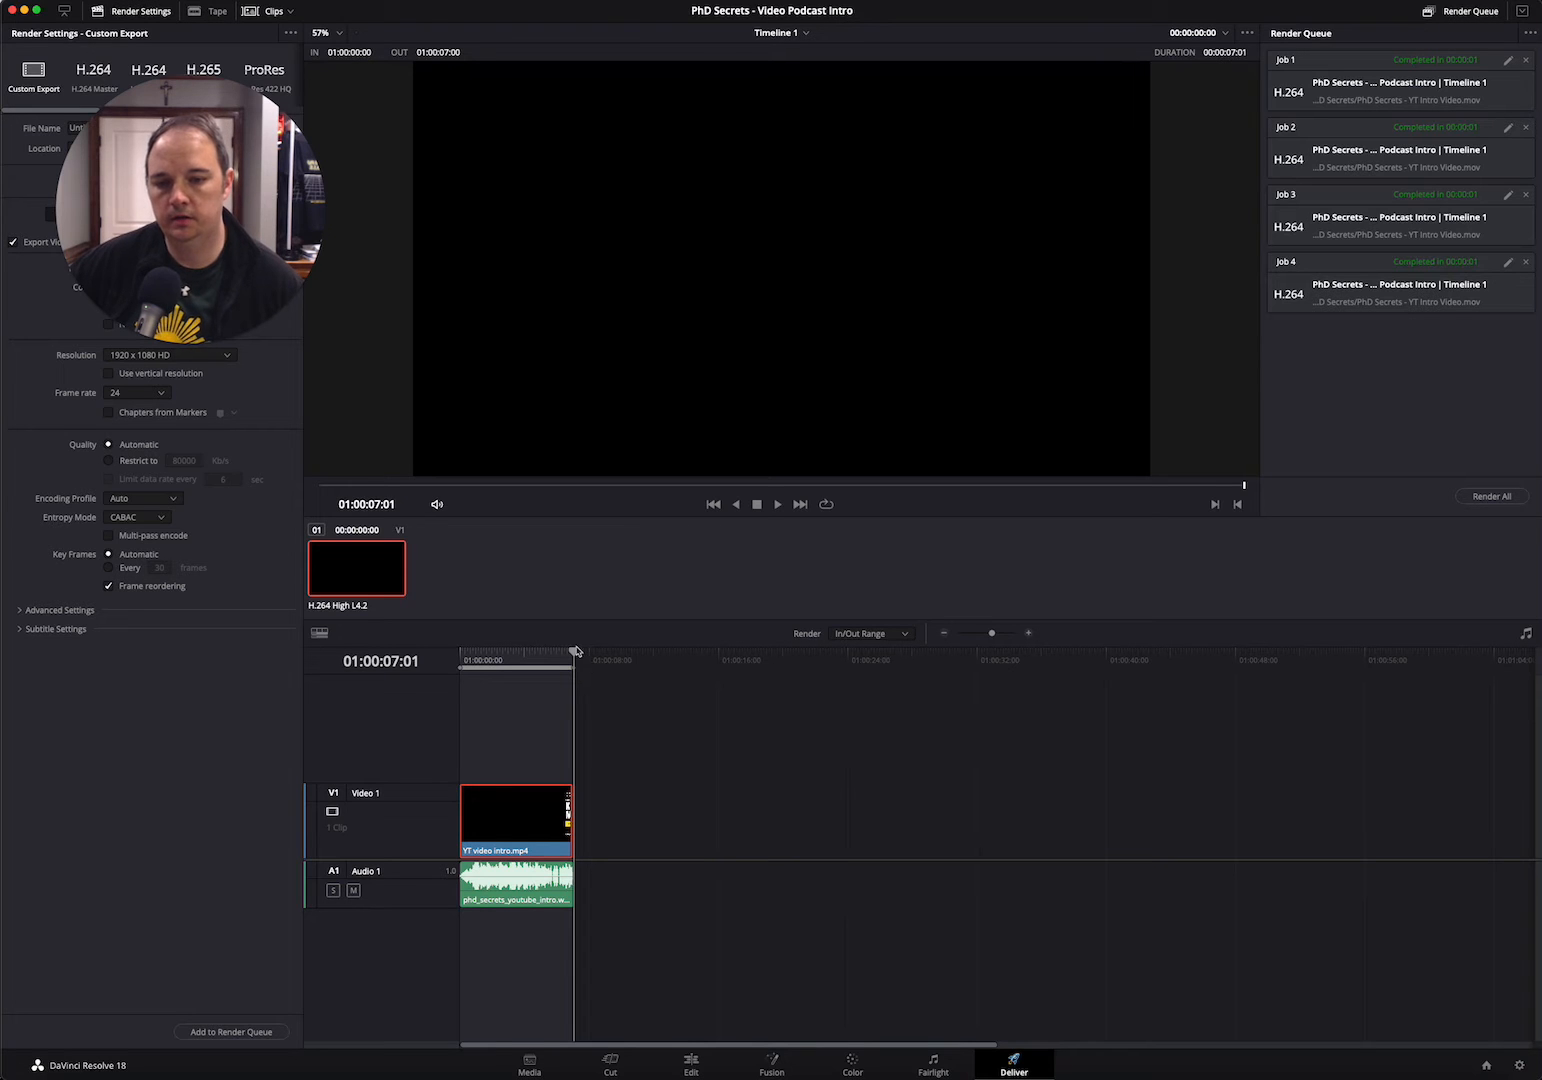
pyautogui.moveTo(575, 655); pyautogui.dragTo(490, 673)
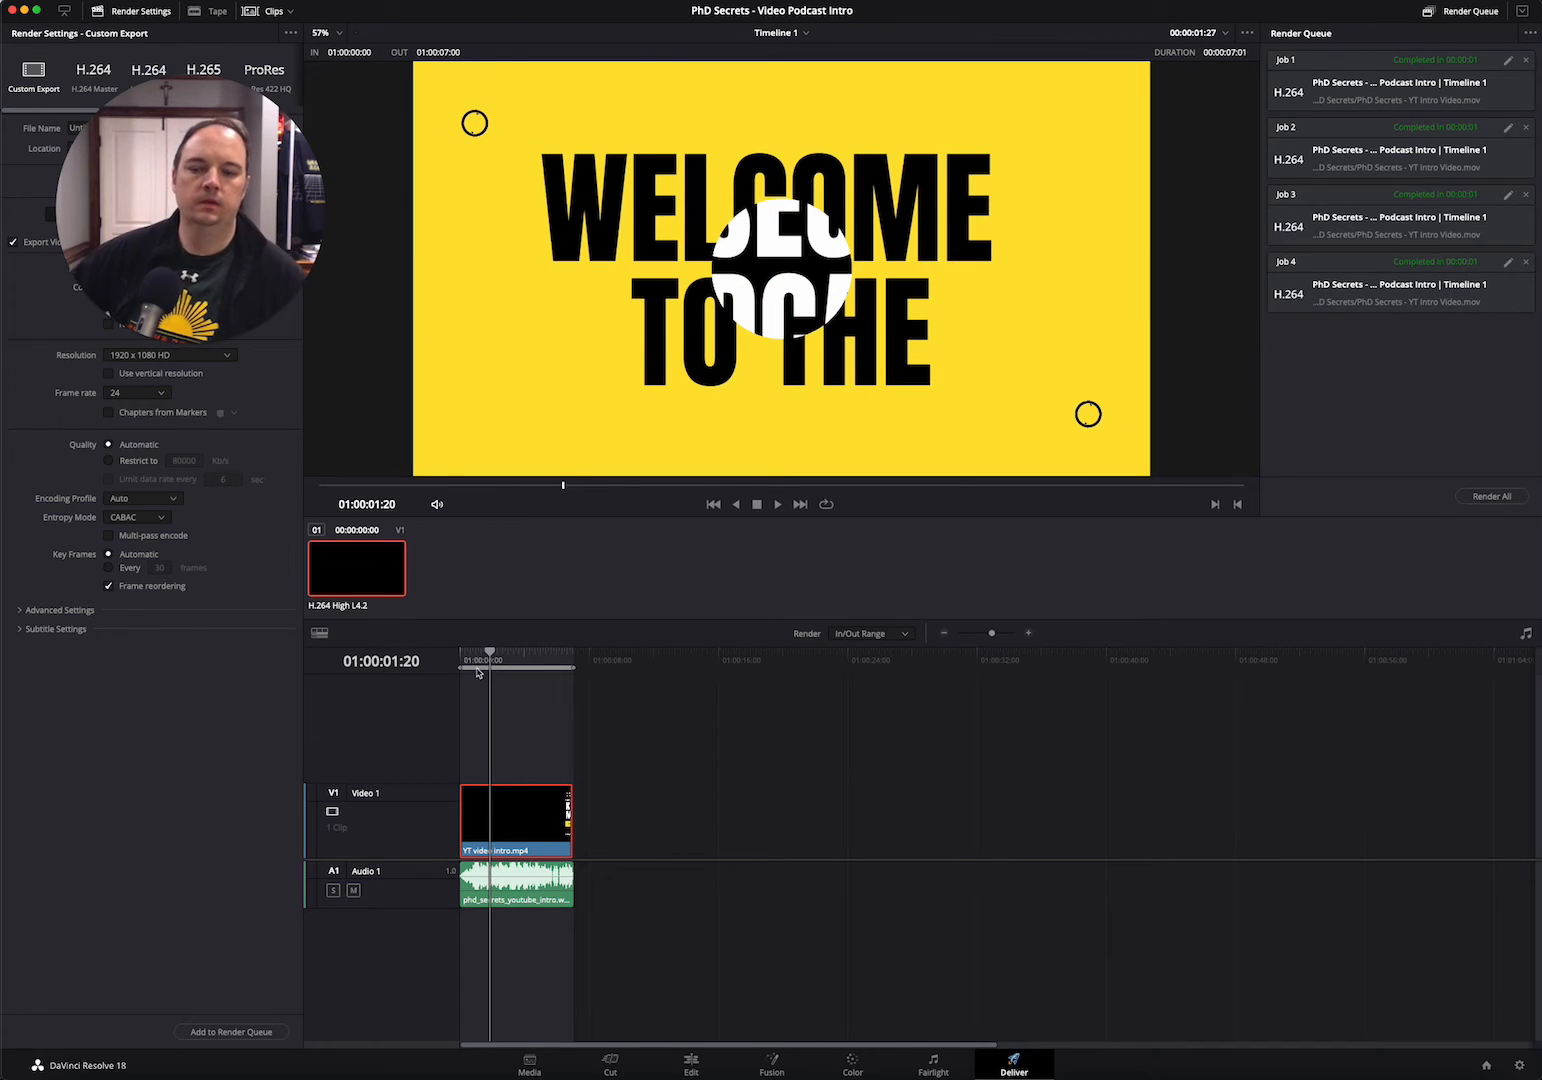
pyautogui.moveTo(490, 655)
pyautogui.mouseDown()
pyautogui.moveTo(571, 660)
pyautogui.moveTo(476, 670)
pyautogui.moveTo(571, 668)
pyautogui.moveTo(502, 675)
pyautogui.mouseUp()
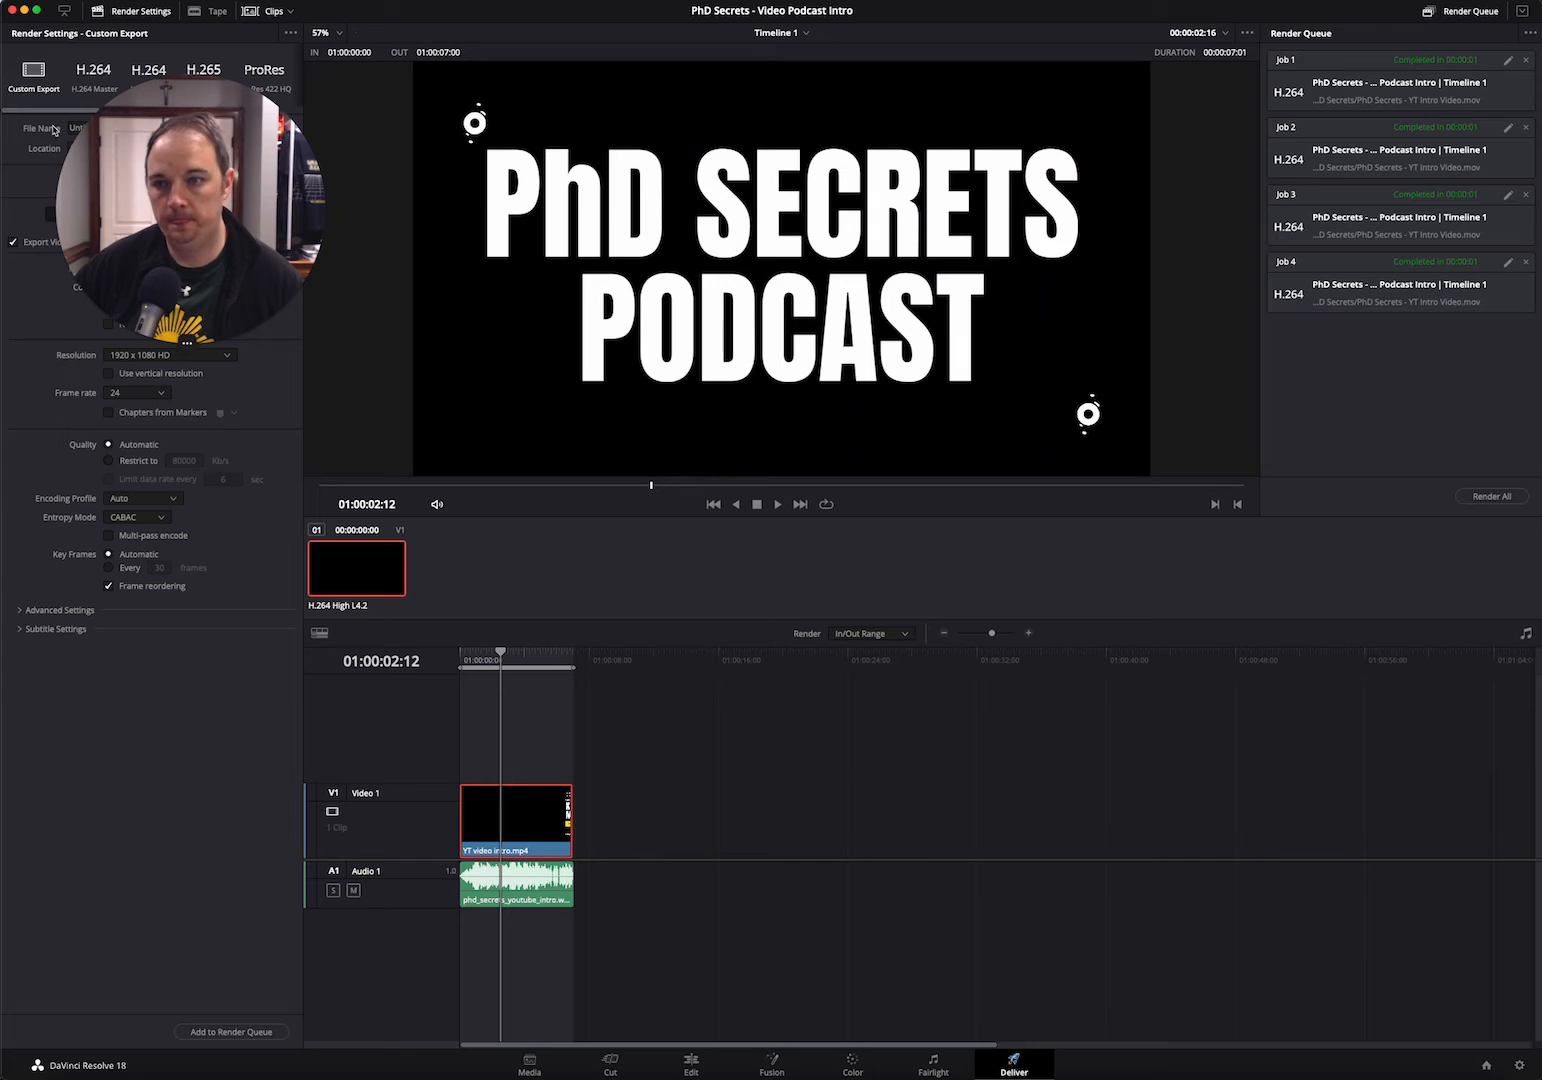
# Play the rendered PhD Secrets - YT Intro Video.mov from the PhD Secrets folder in Finder, and close it
pyautogui.click(65, 1077)
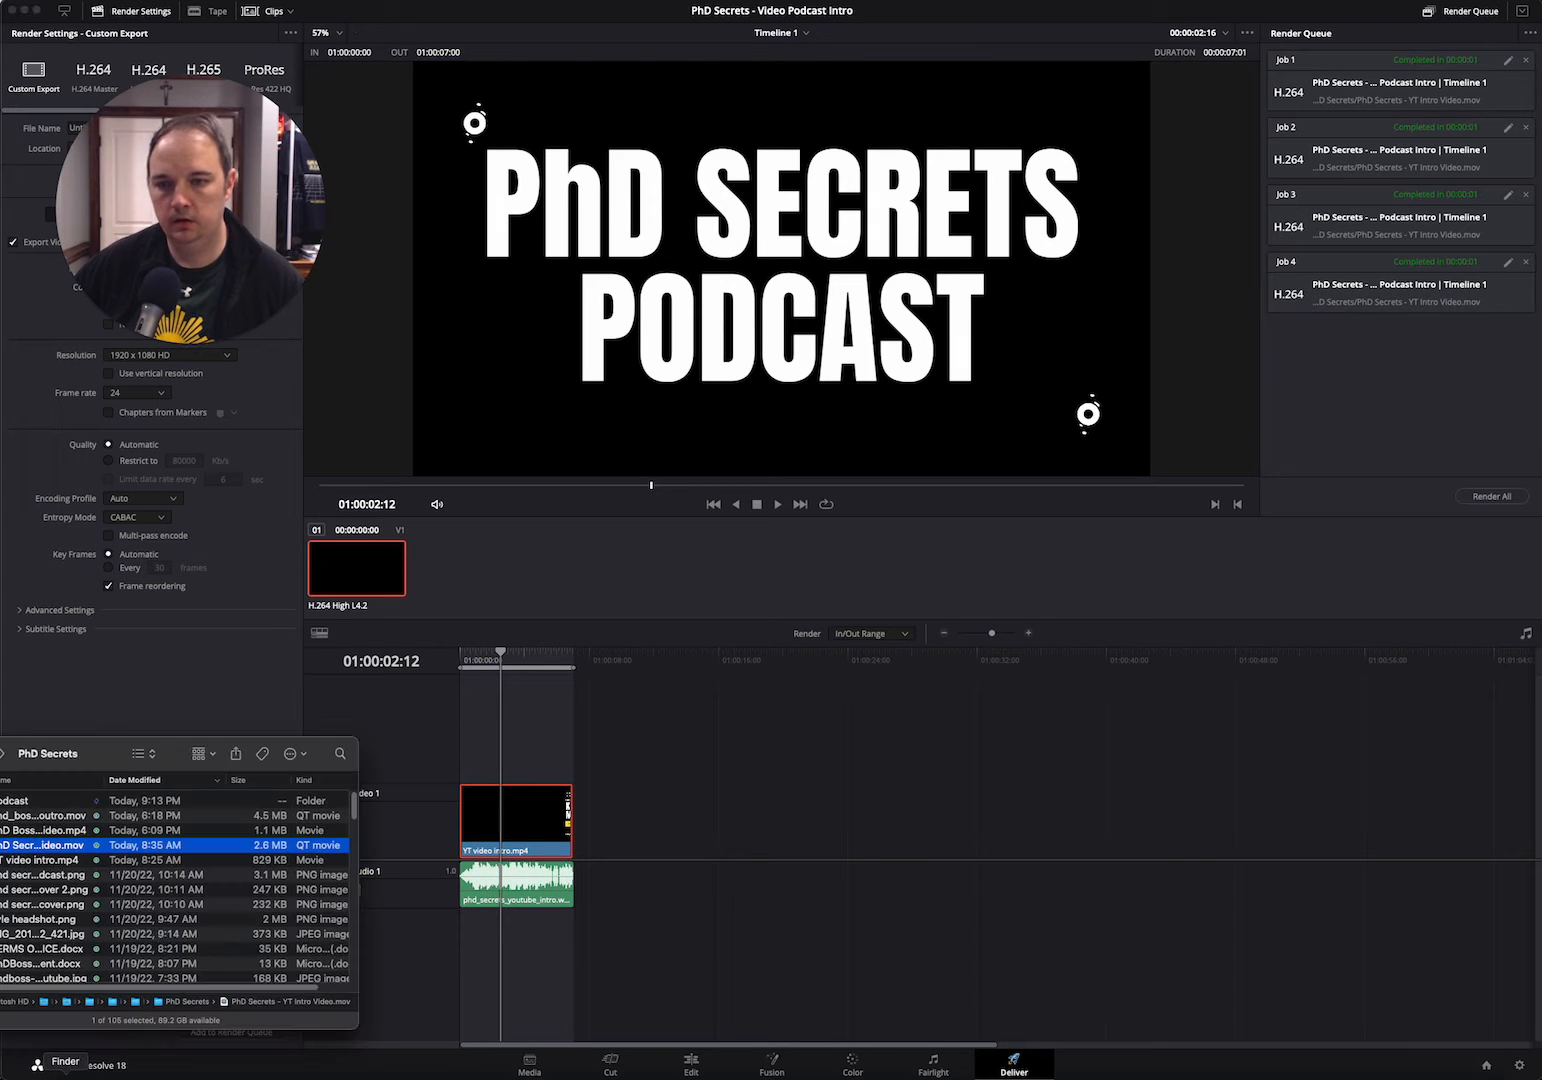
pyautogui.moveTo(104, 753); pyautogui.dragTo(181, 701)
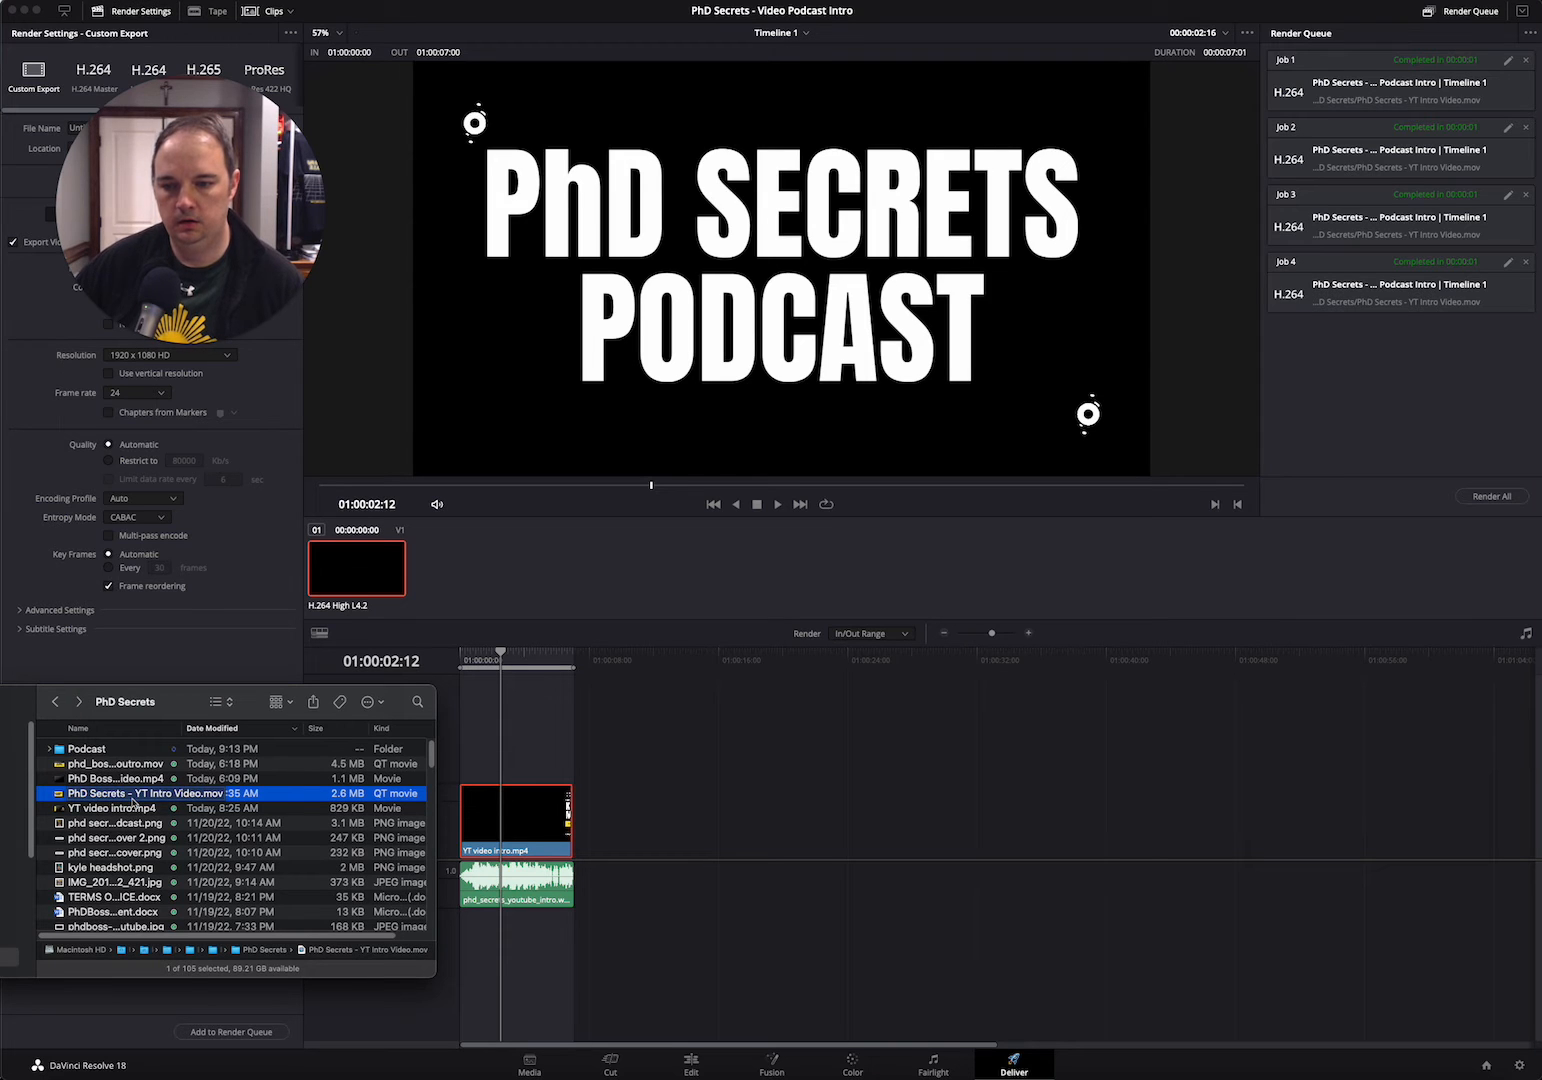
pyautogui.doubleClick(133, 800)
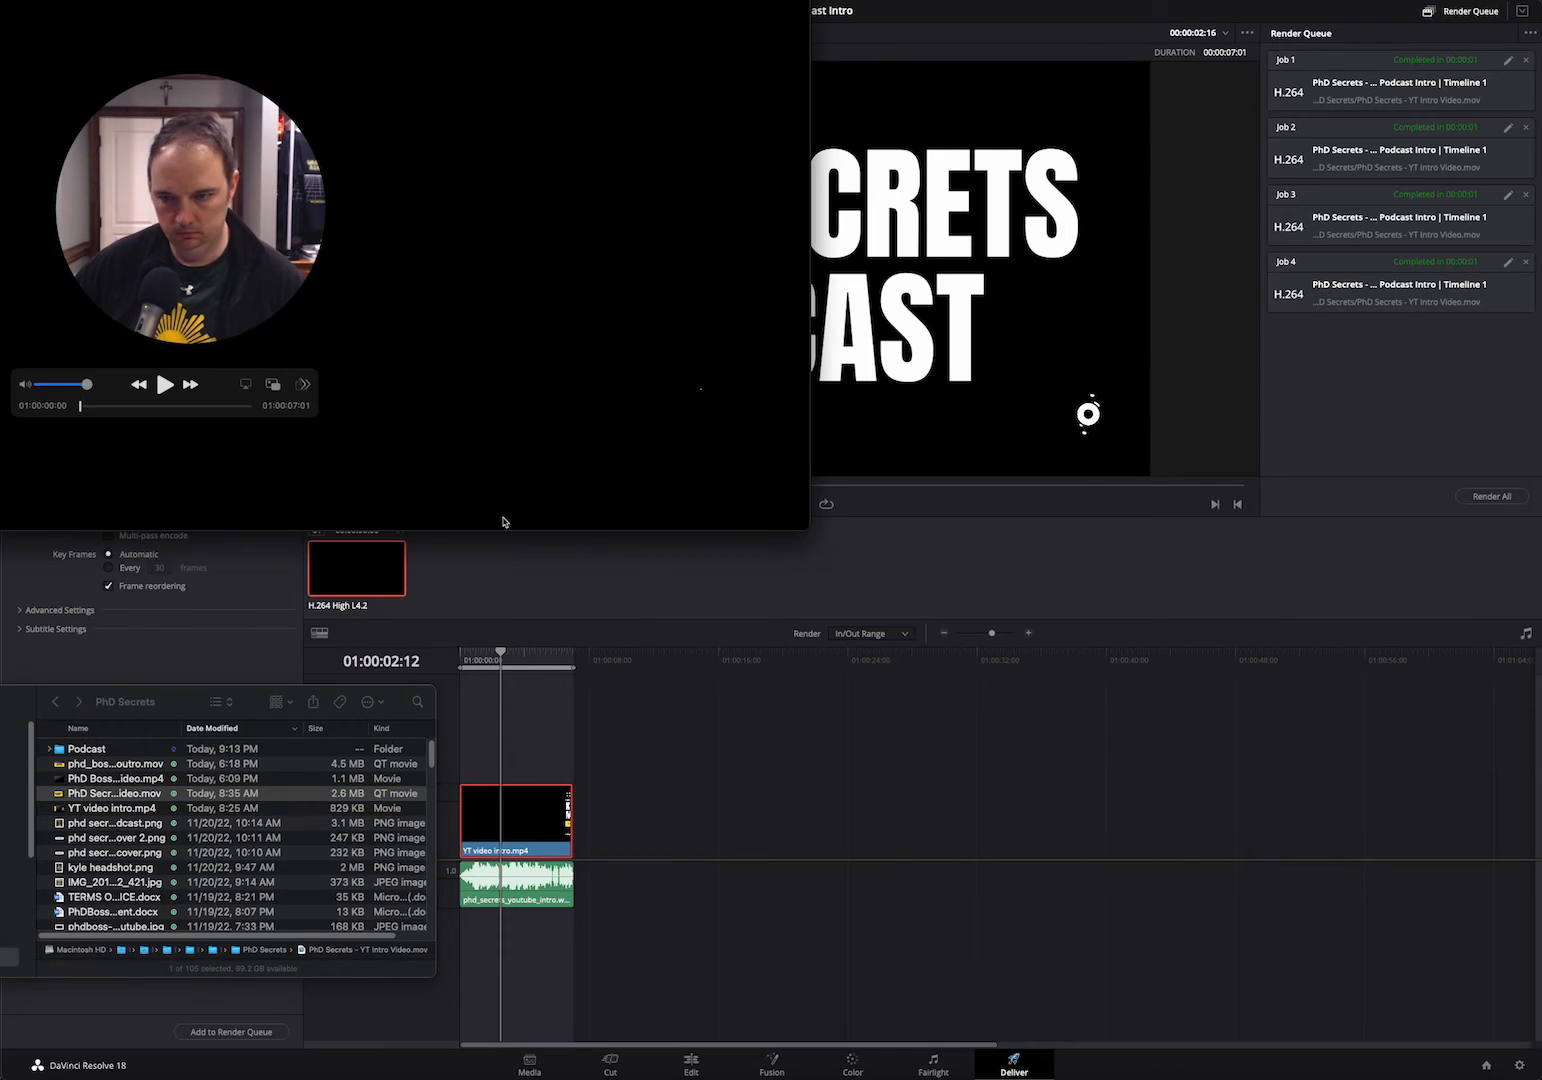
pyautogui.moveTo(3, 0); pyautogui.dragTo(715, 332)
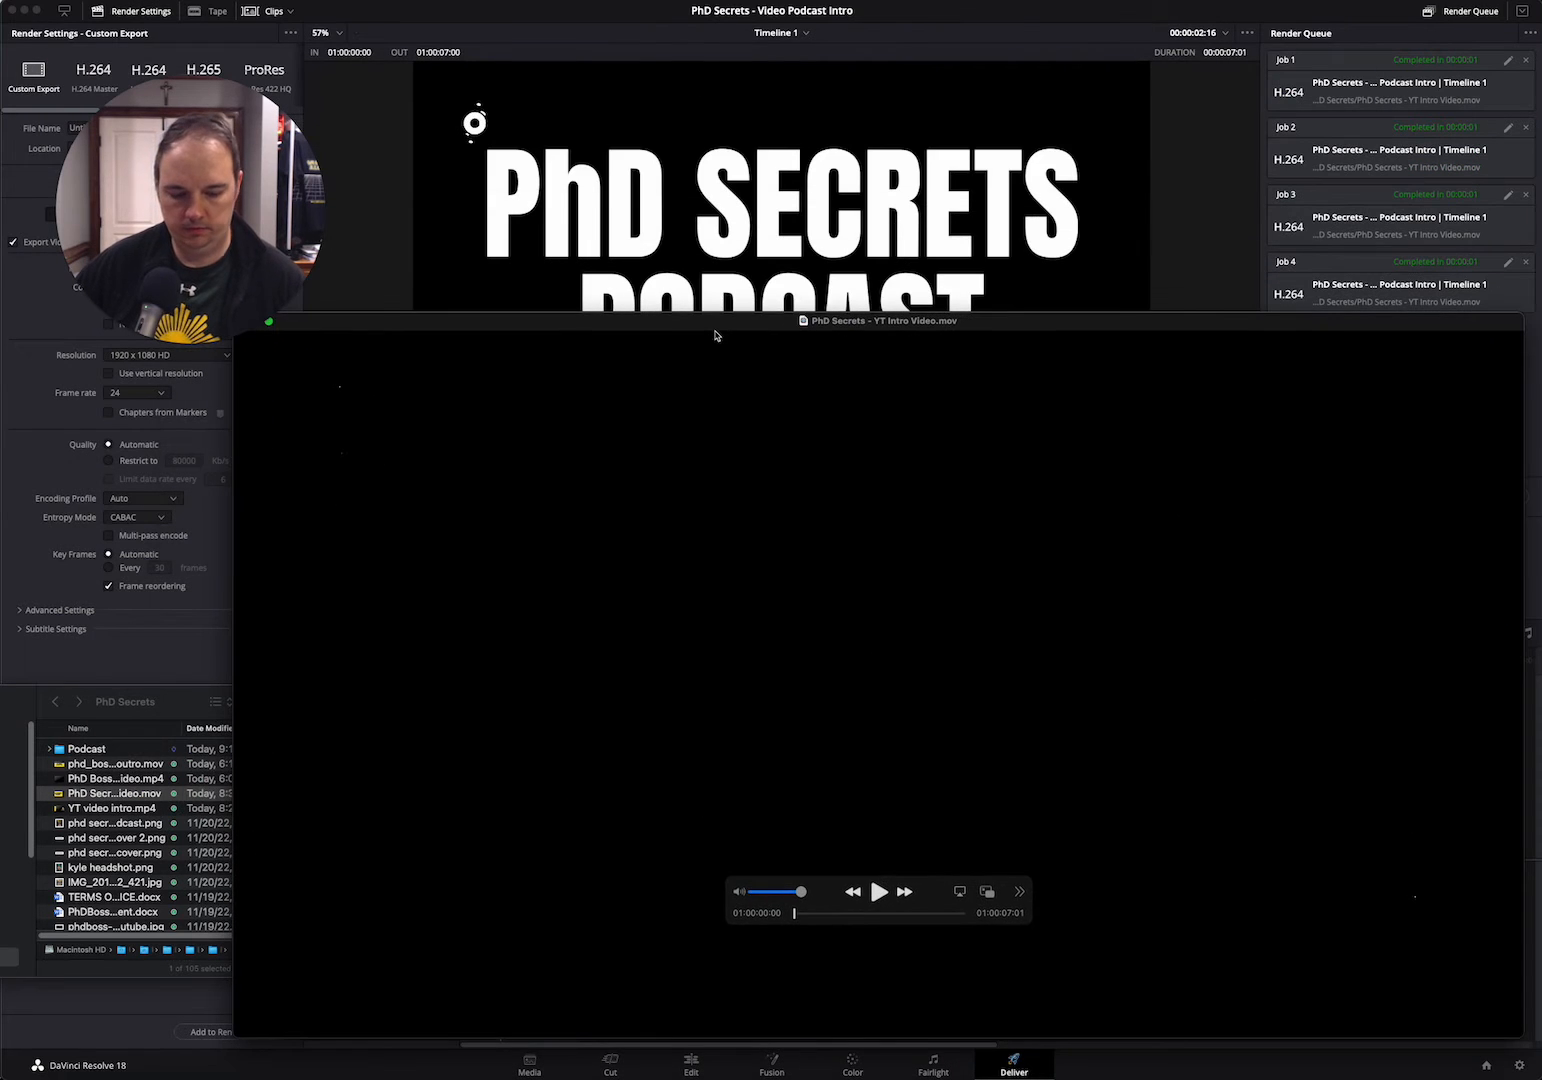
pyautogui.press('XF86AudioMute')
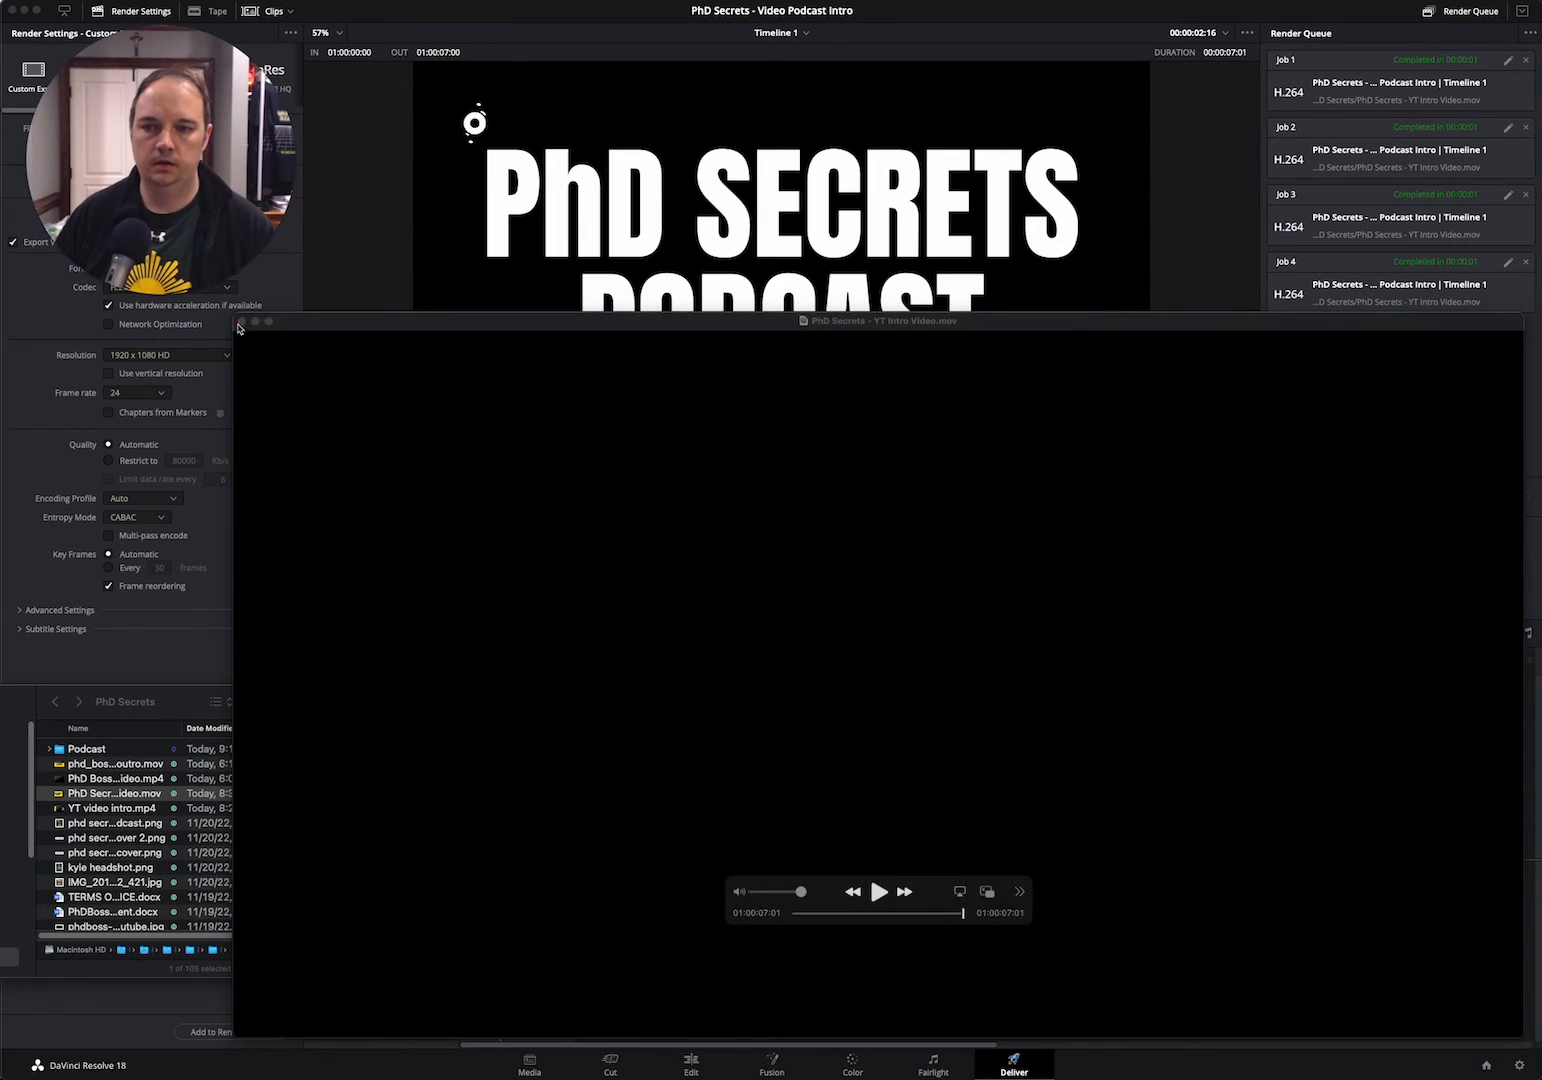
pyautogui.click(241, 322)
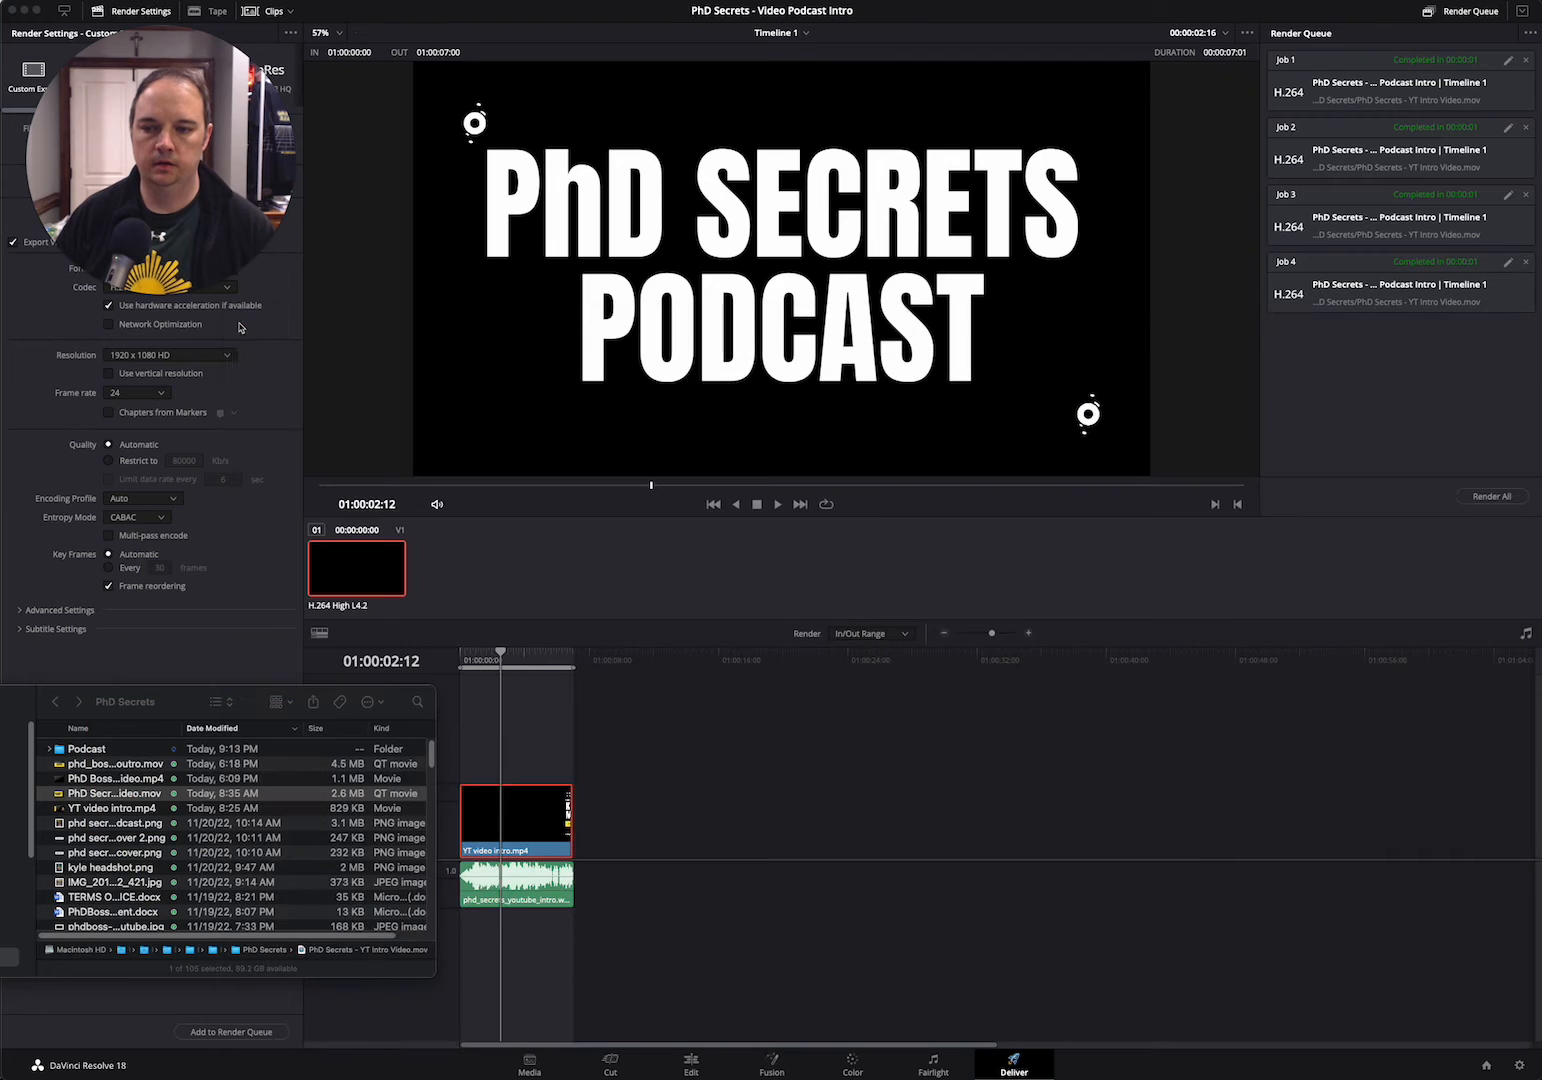
# Play phd_boss_yt_outro.mov from the PhD Secrets folder, close it and move the folder window aside
pyautogui.doubleClick(142, 767)
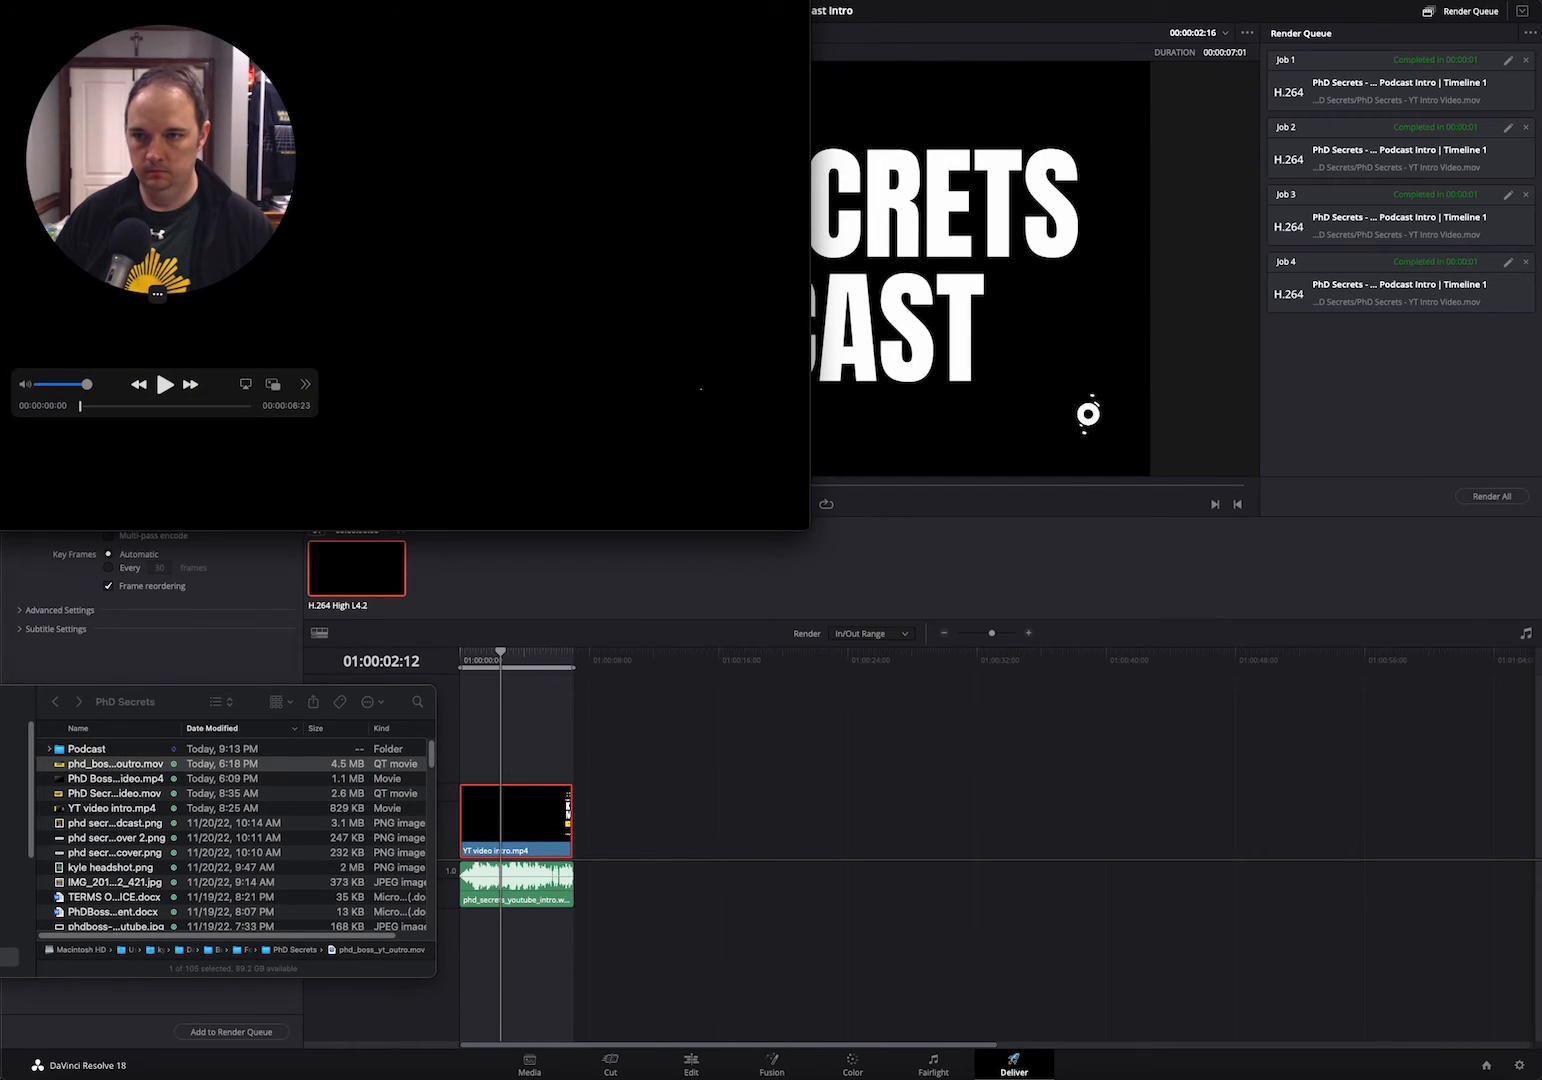
pyautogui.moveTo(0, 0); pyautogui.dragTo(680, 249)
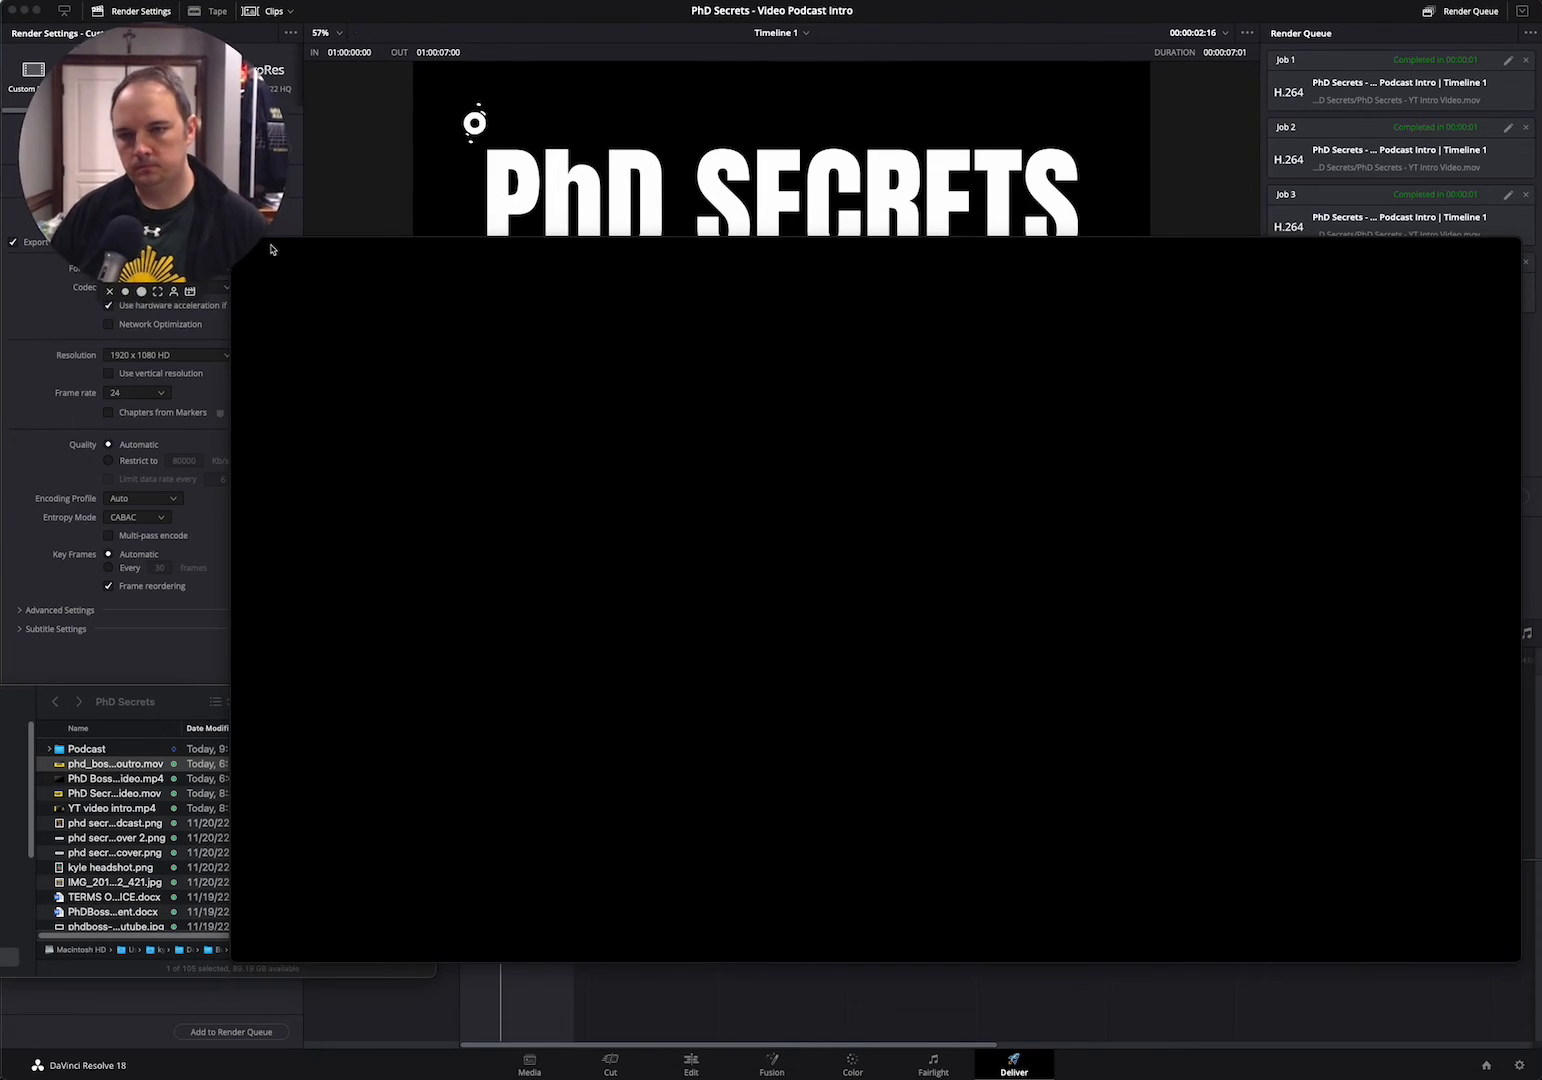
pyautogui.moveTo(354, 258); pyautogui.dragTo(368, 302)
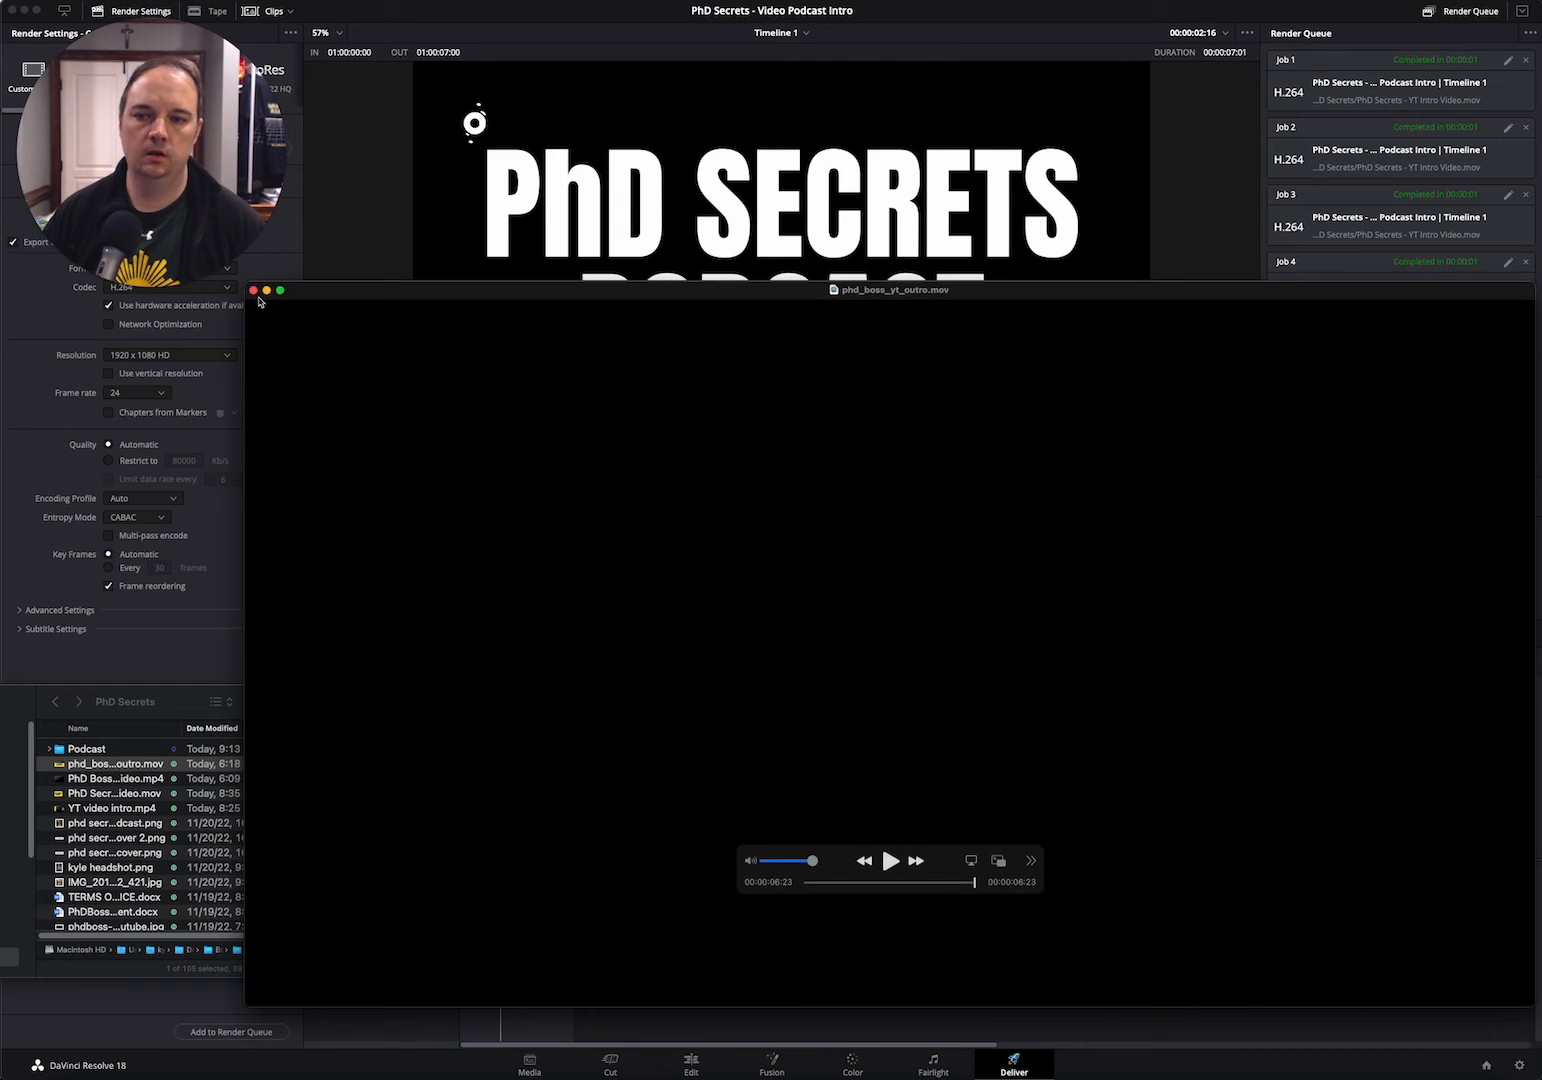
pyautogui.moveTo(258, 297); pyautogui.dragTo(255, 273)
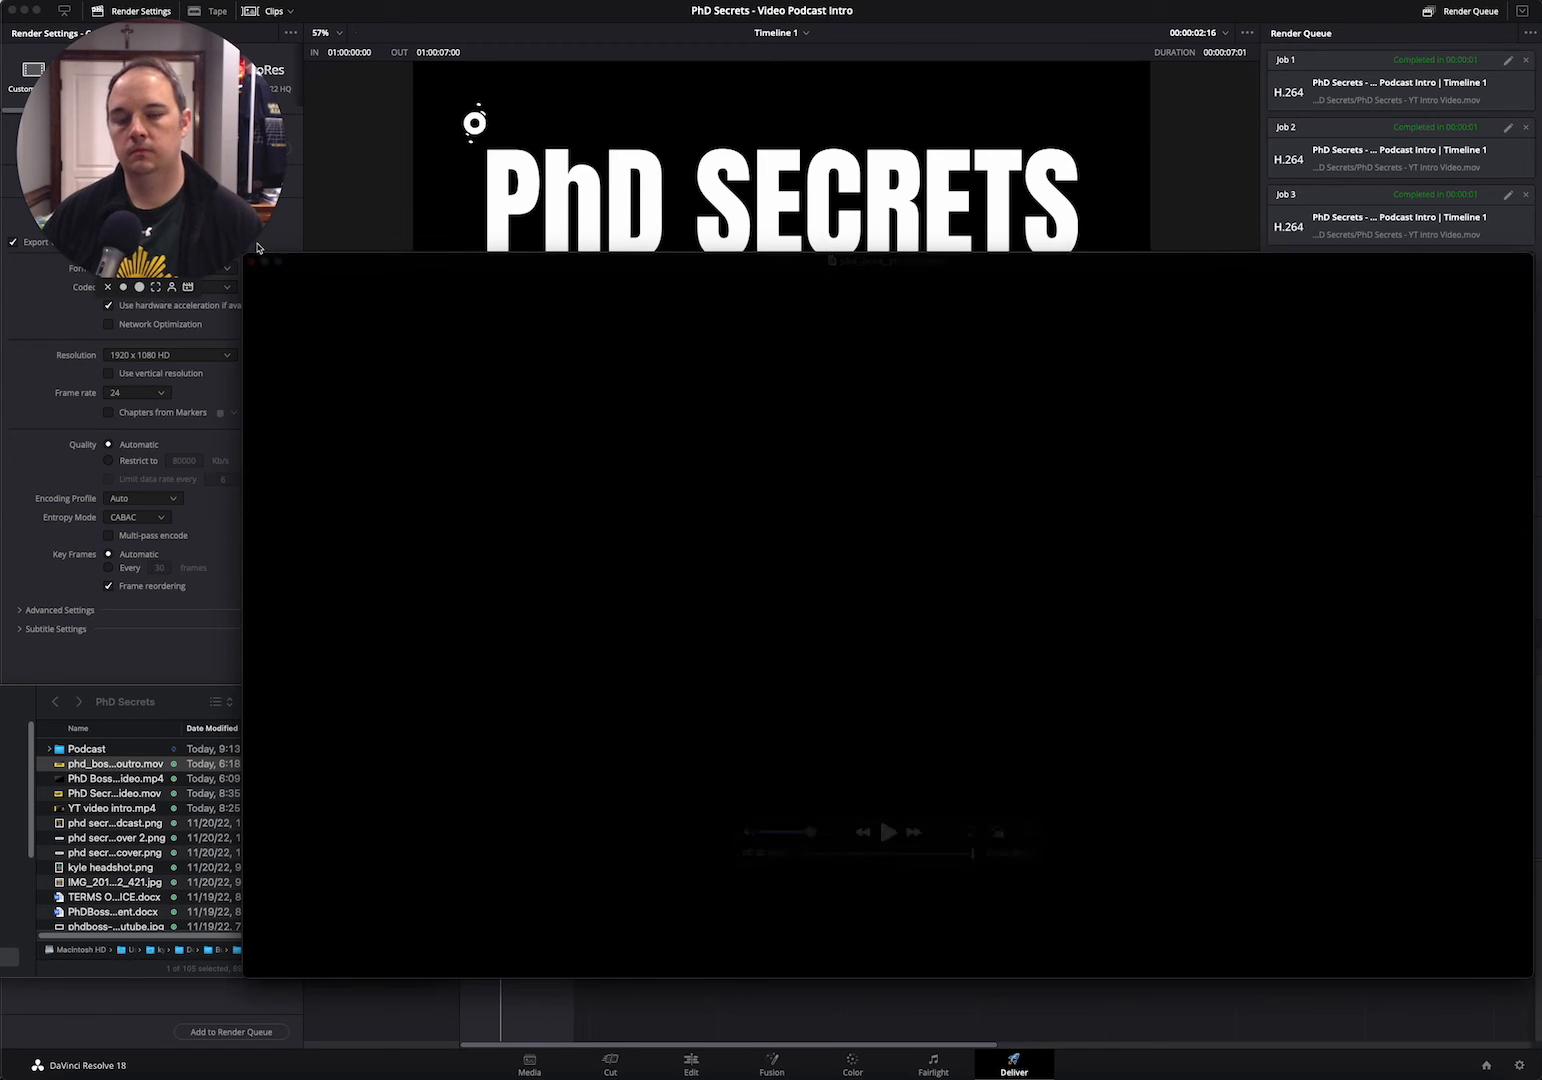
pyautogui.click(255, 266)
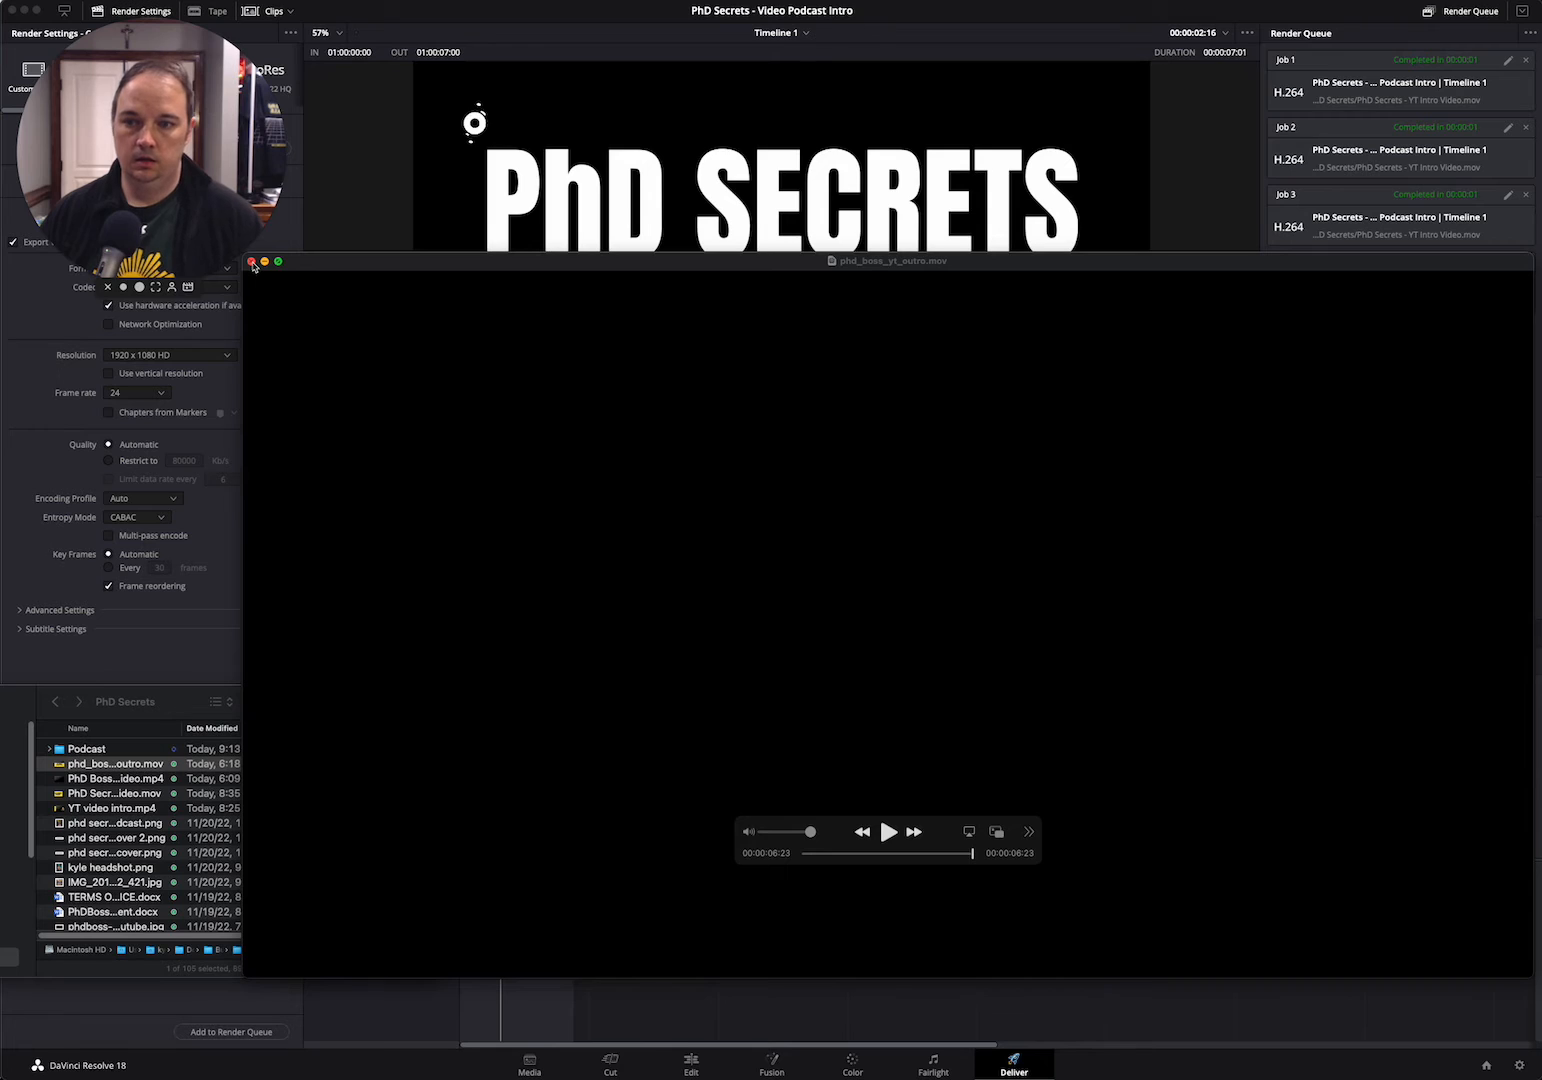
pyautogui.moveTo(246, 264); pyautogui.dragTo(240, 282)
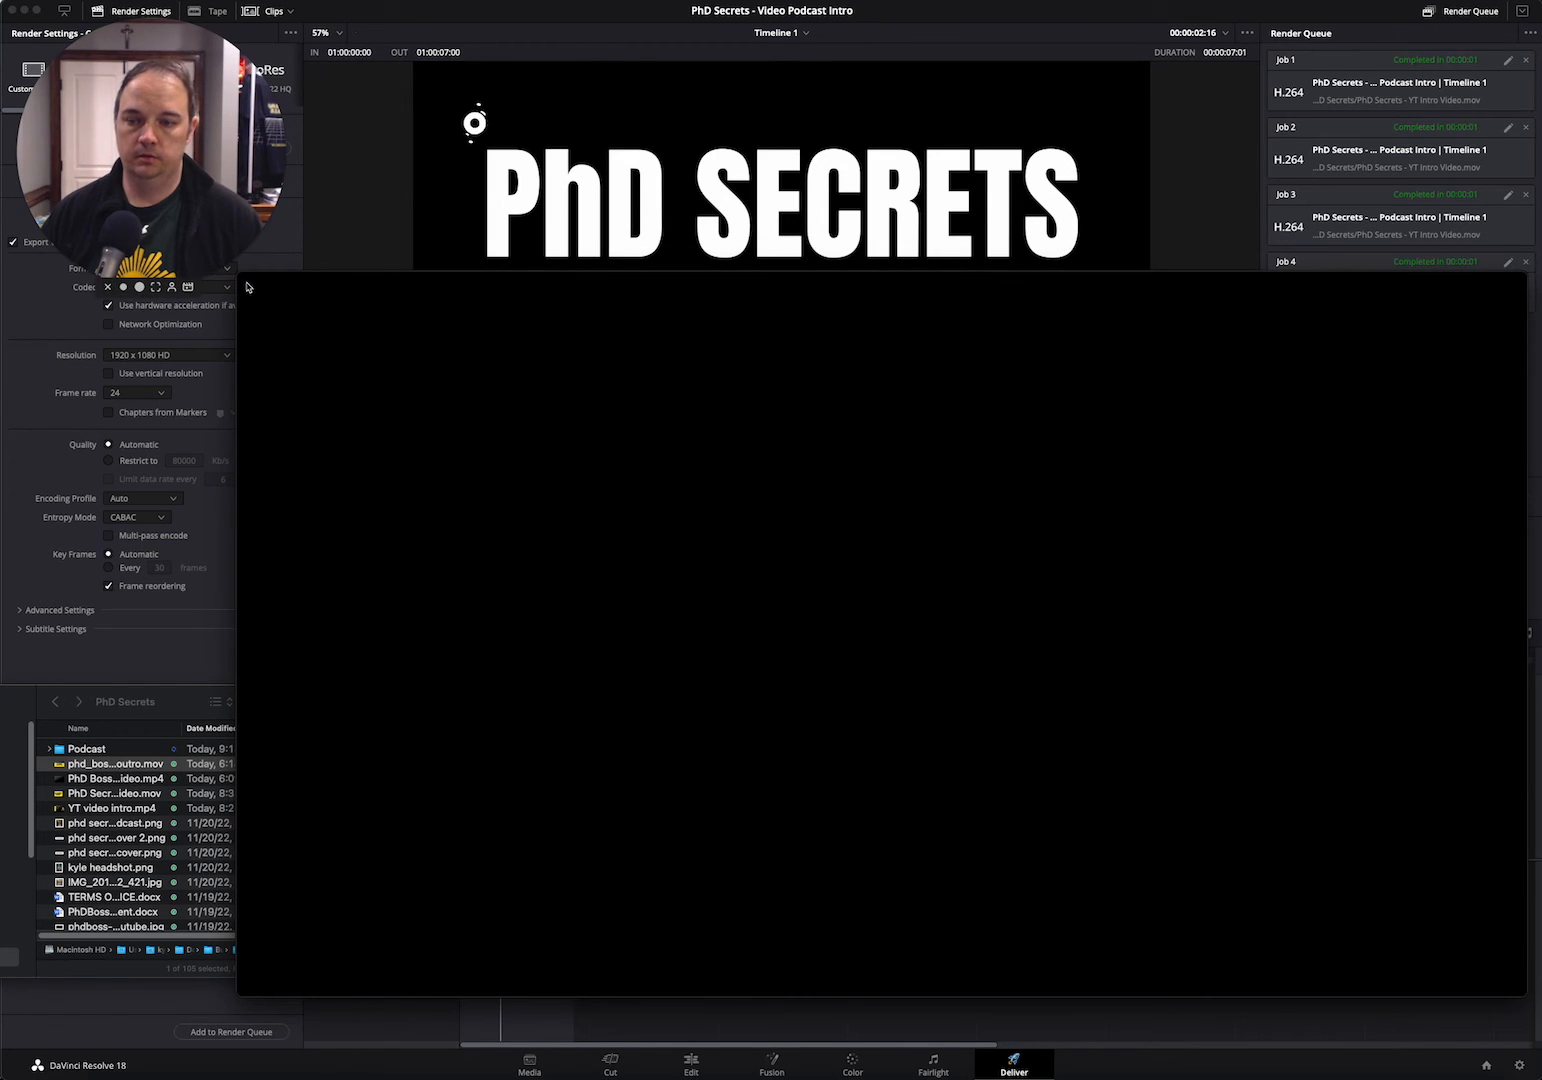
pyautogui.moveTo(358, 294); pyautogui.dragTo(368, 333)
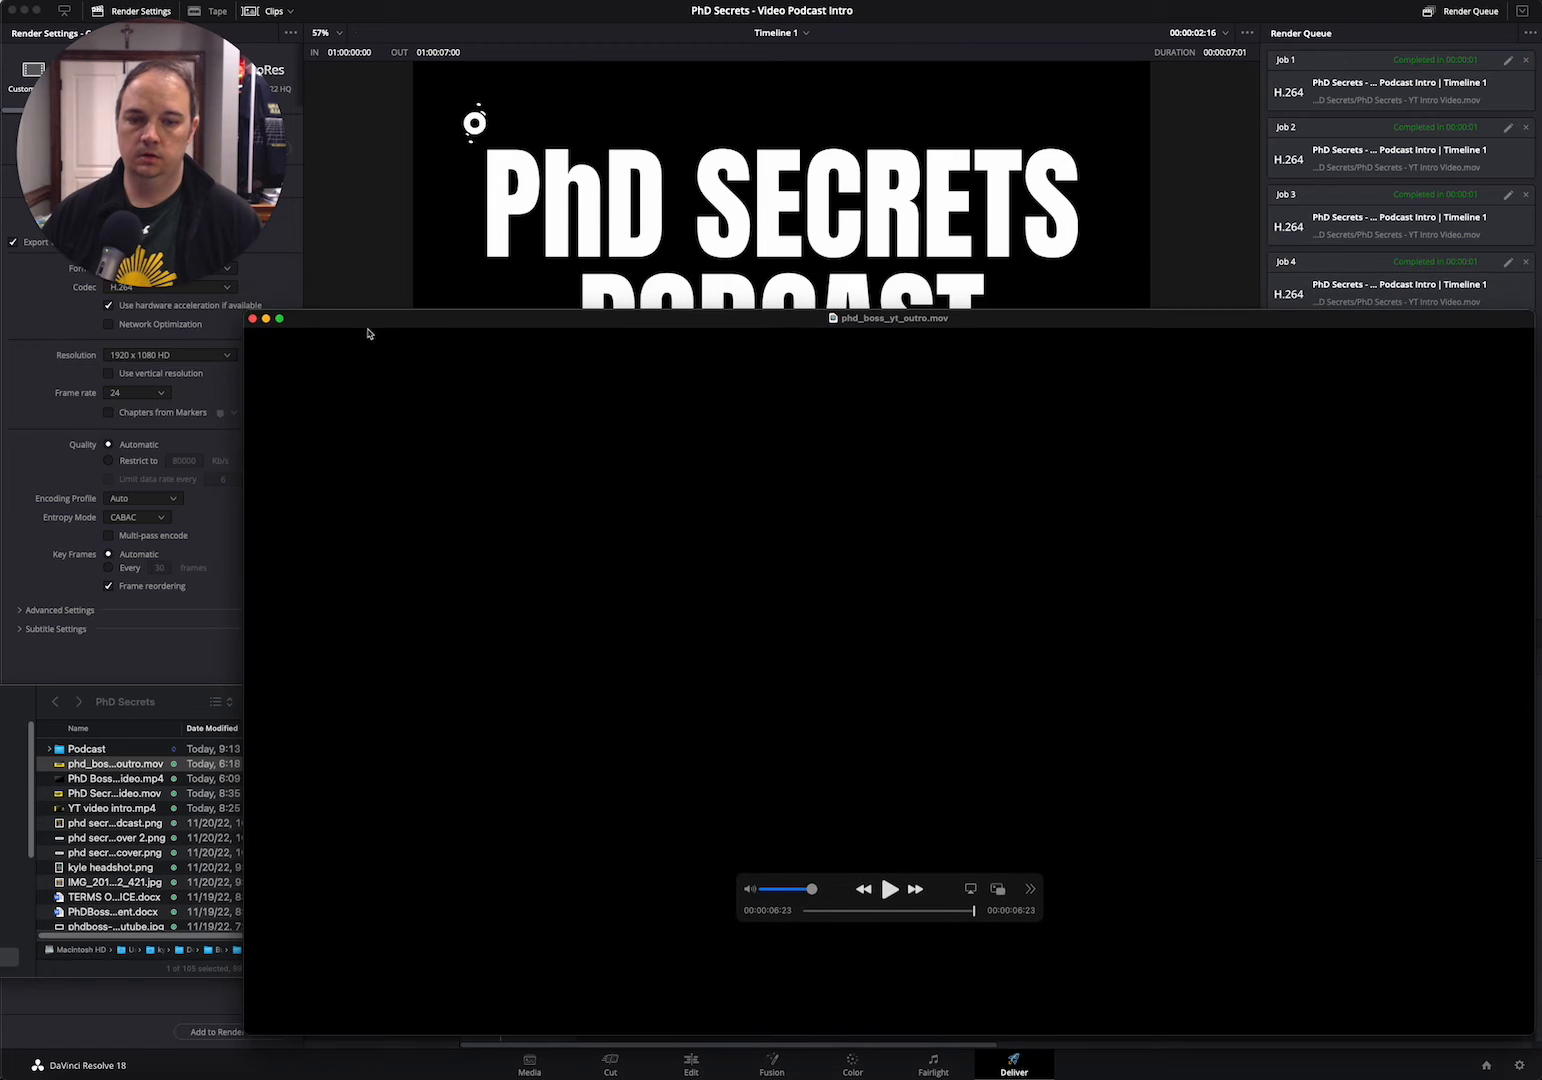
pyautogui.click(253, 318)
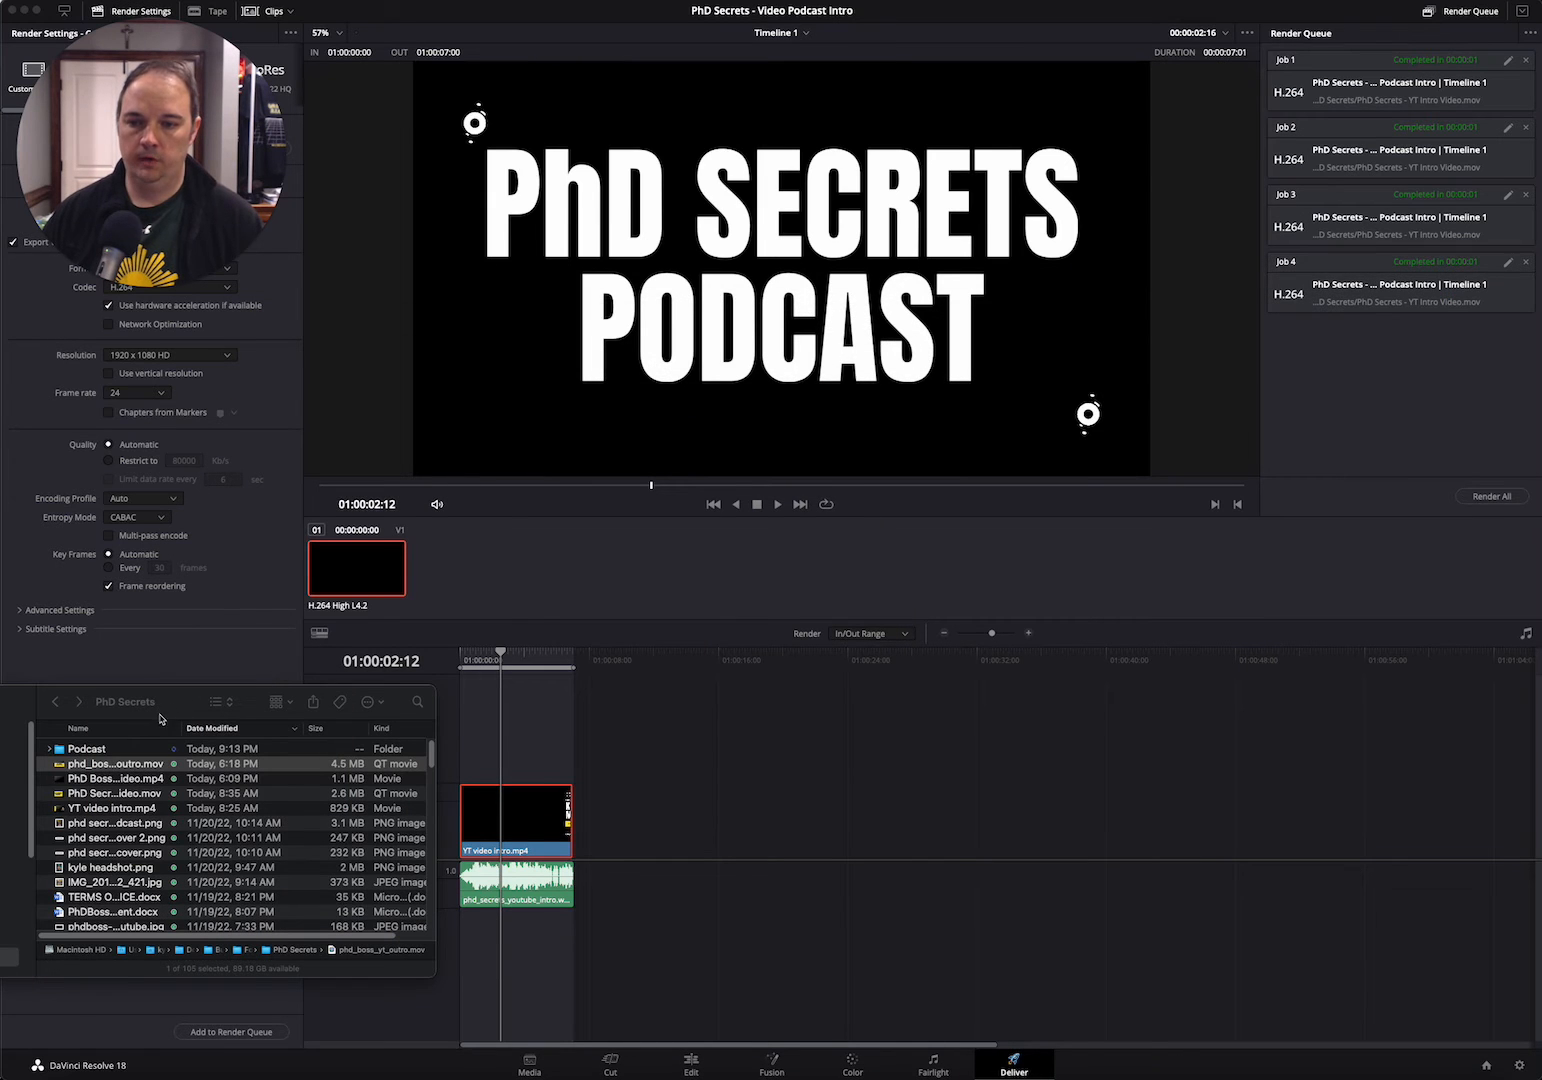
pyautogui.moveTo(160, 714); pyautogui.dragTo(29, 742)
pyautogui.click(153, 190)
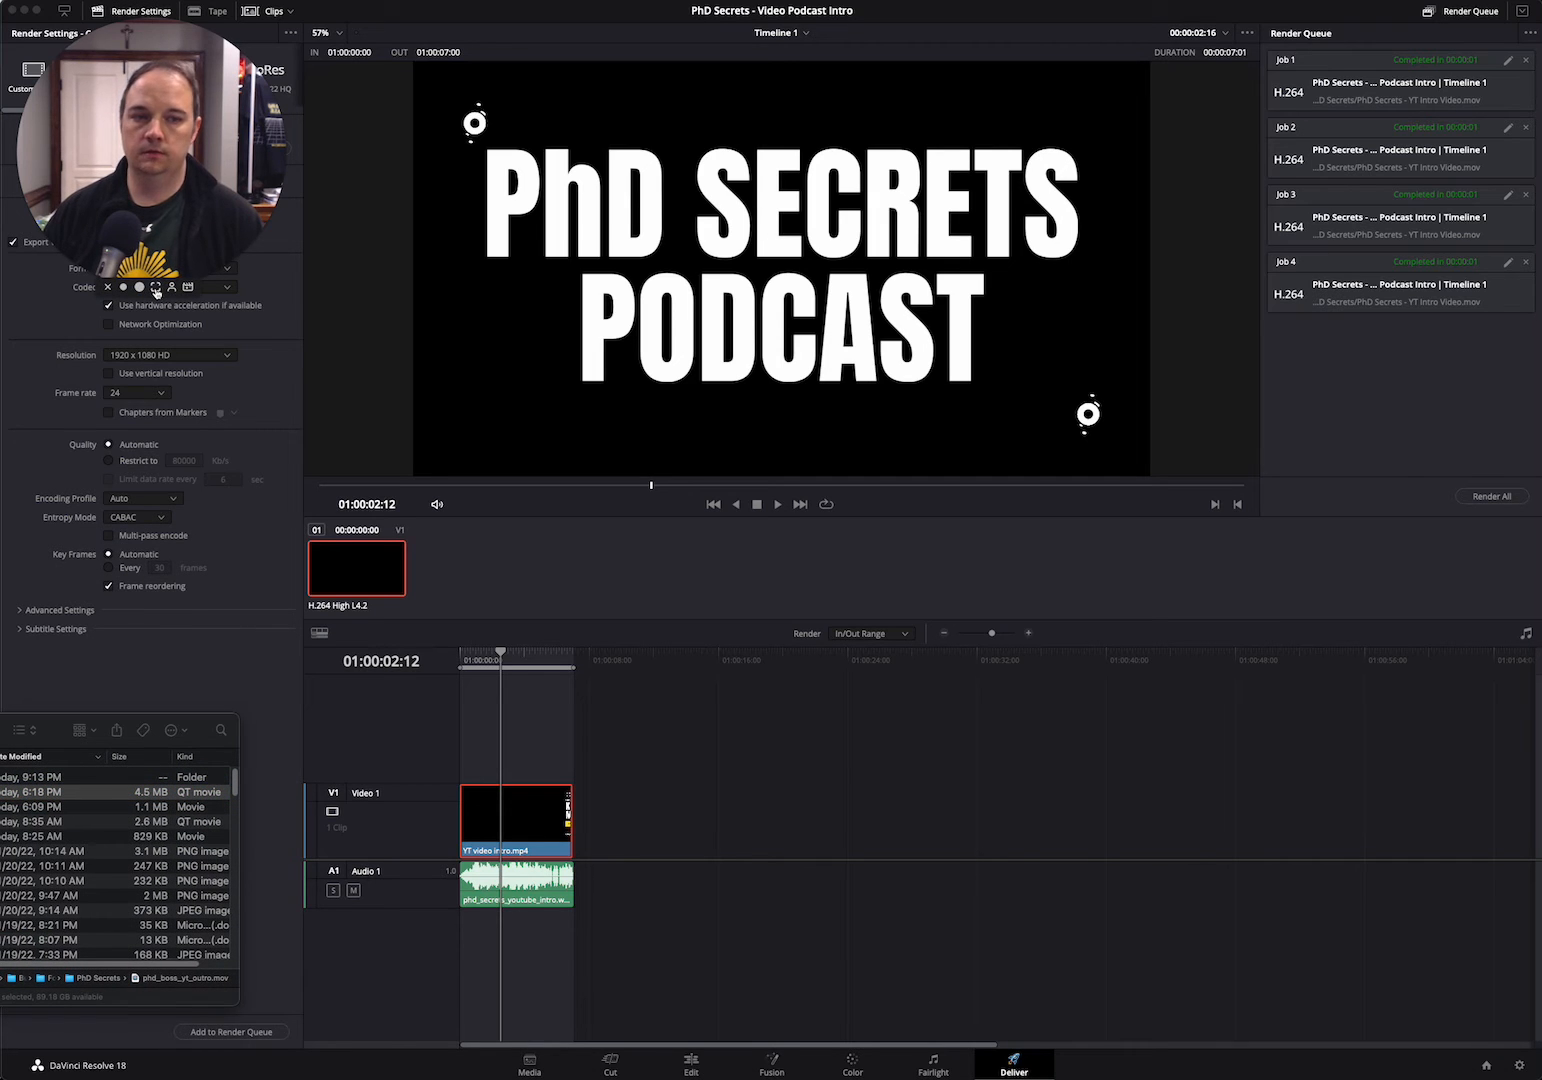
pyautogui.click(156, 288)
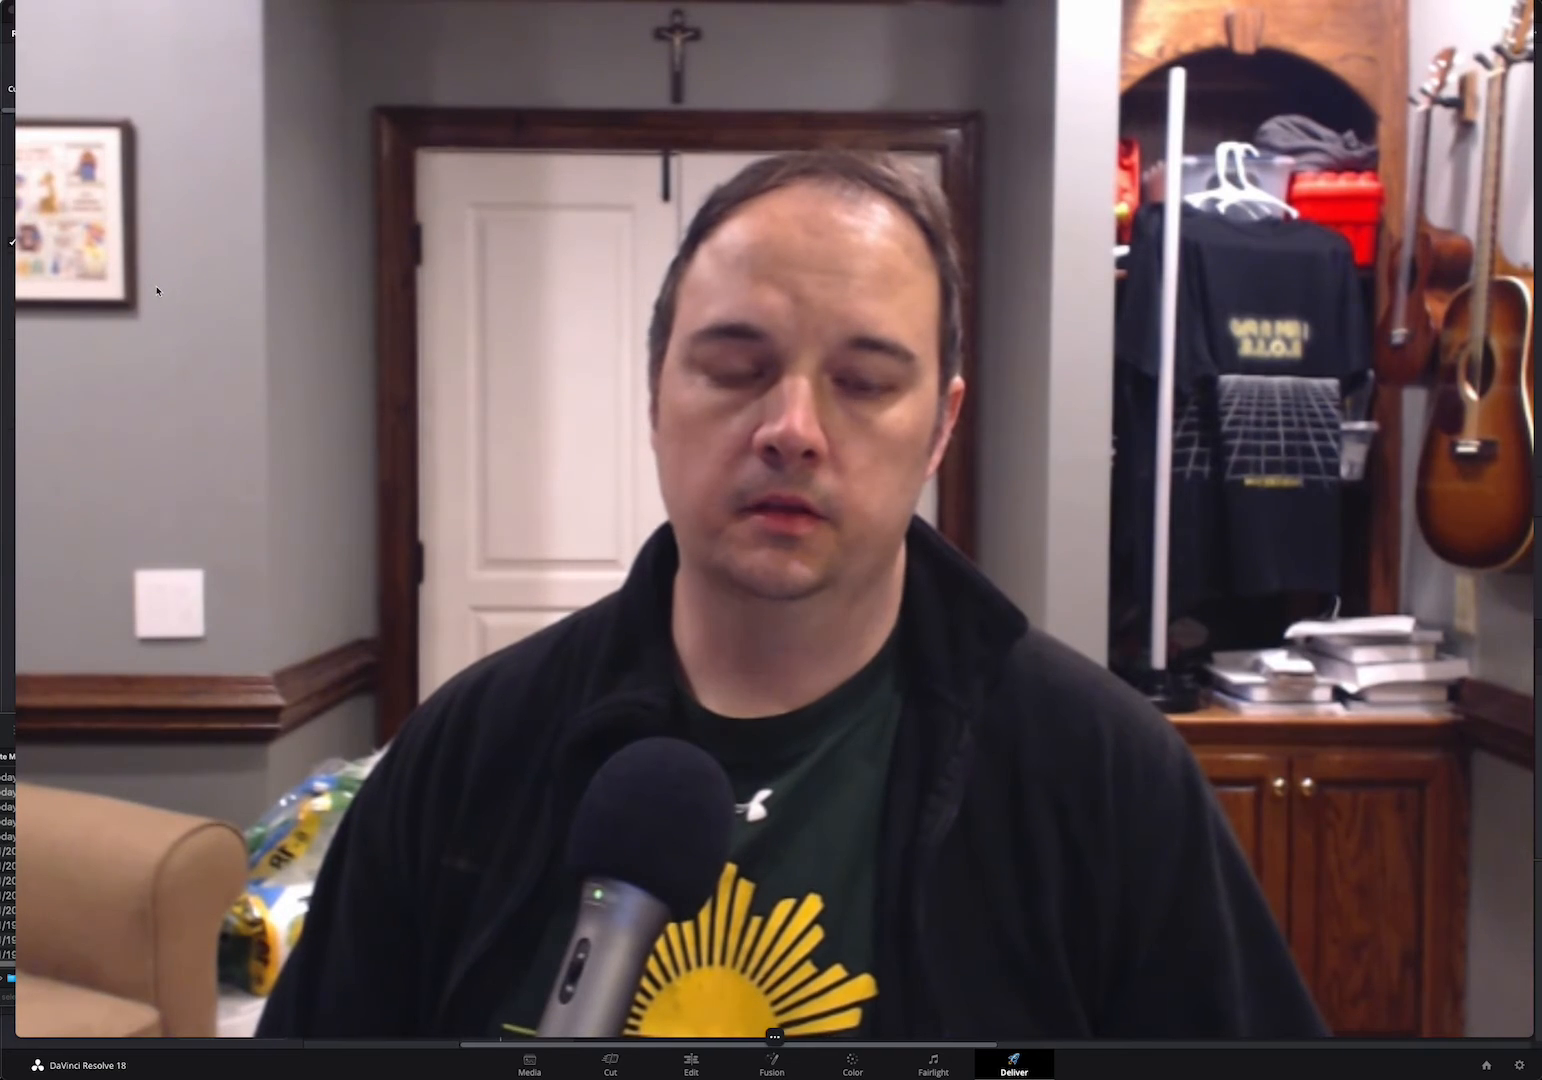